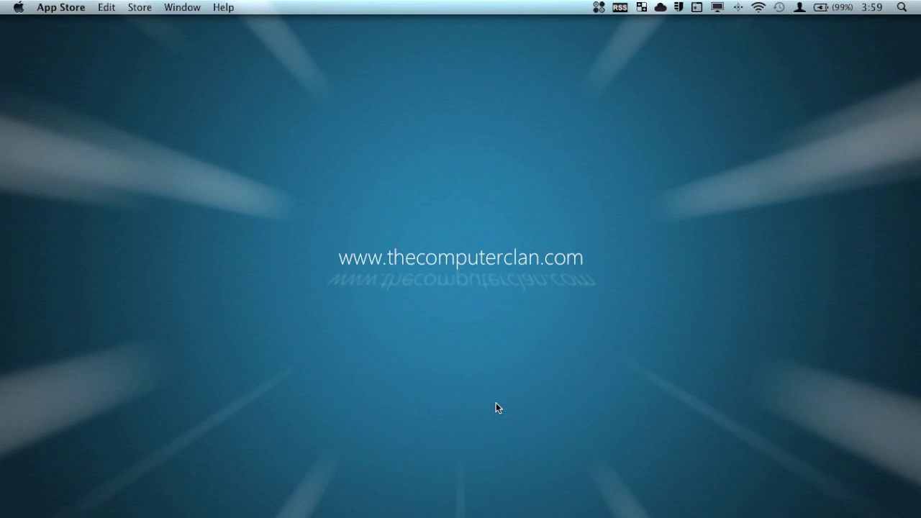
# Search the App Store for Hype apps, then quit the App Store.
pyautogui.moveTo(382, 507)
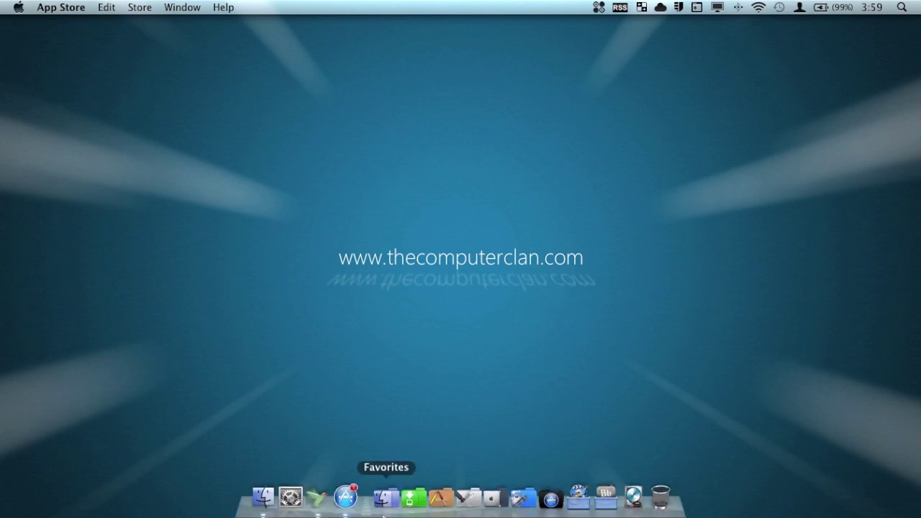
pyautogui.click(344, 496)
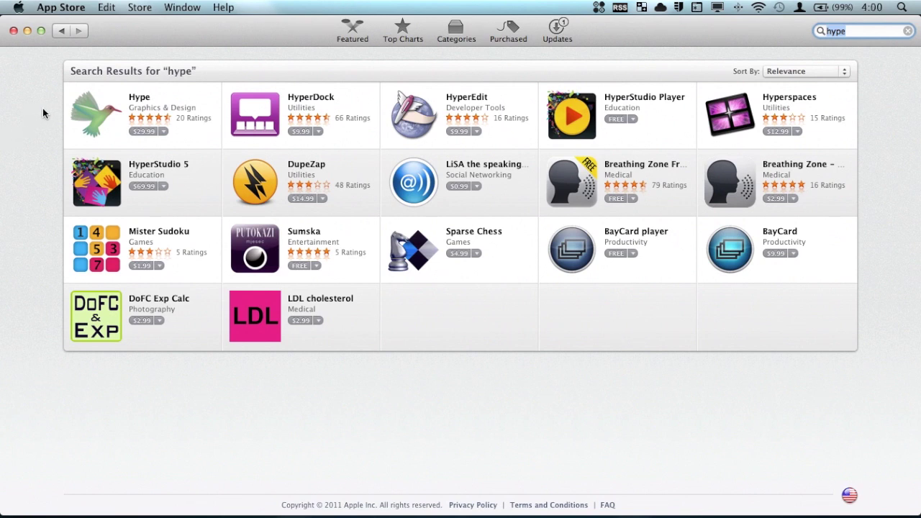
pyautogui.press('Return')
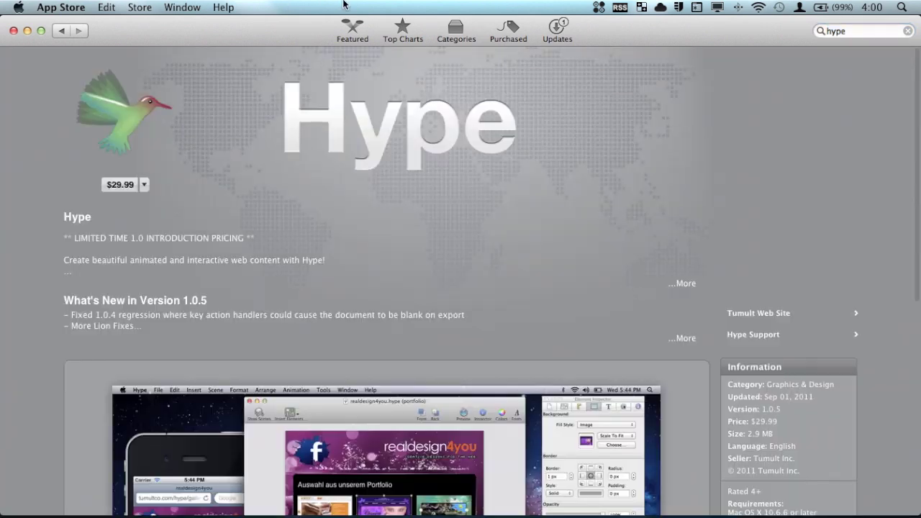
pyautogui.scroll(-5, 233, 109)
pyautogui.scroll(-3, 233, 109)
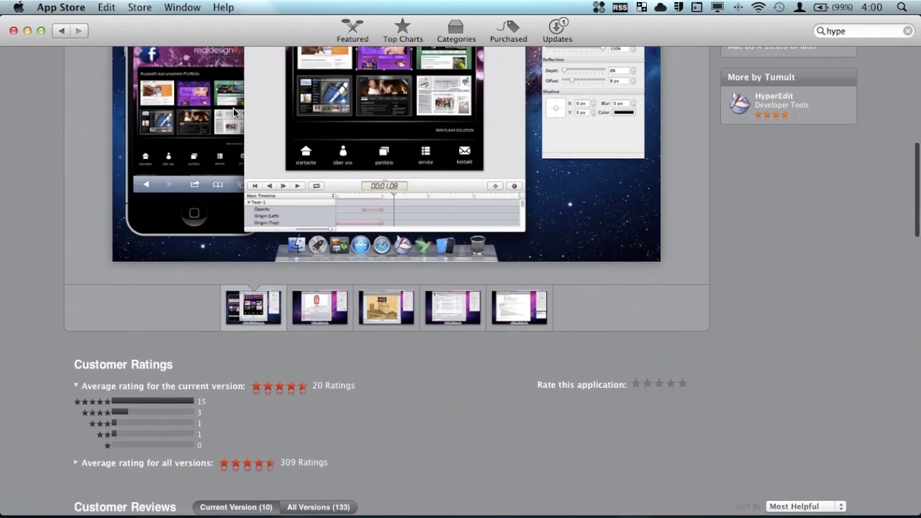
pyautogui.scroll(3, 233, 110)
pyautogui.scroll(5, 233, 113)
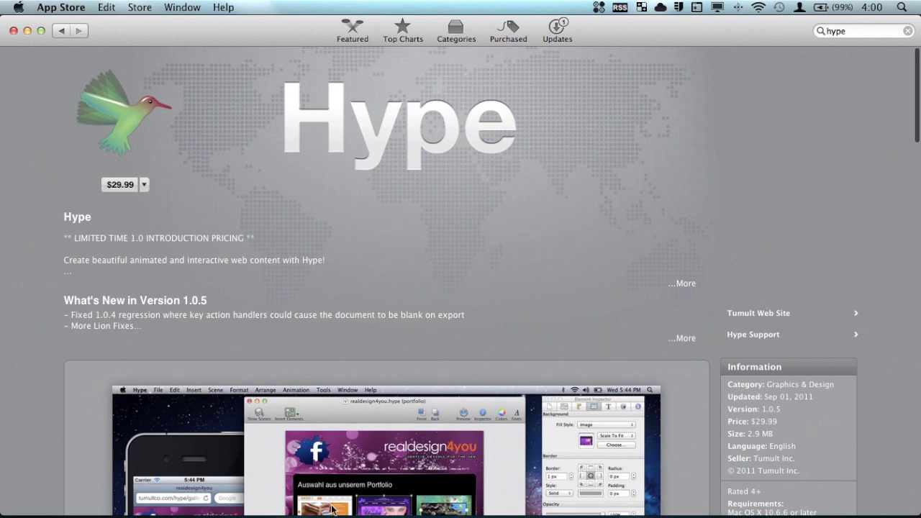
pyautogui.click(56, 7)
pyautogui.click(58, 113)
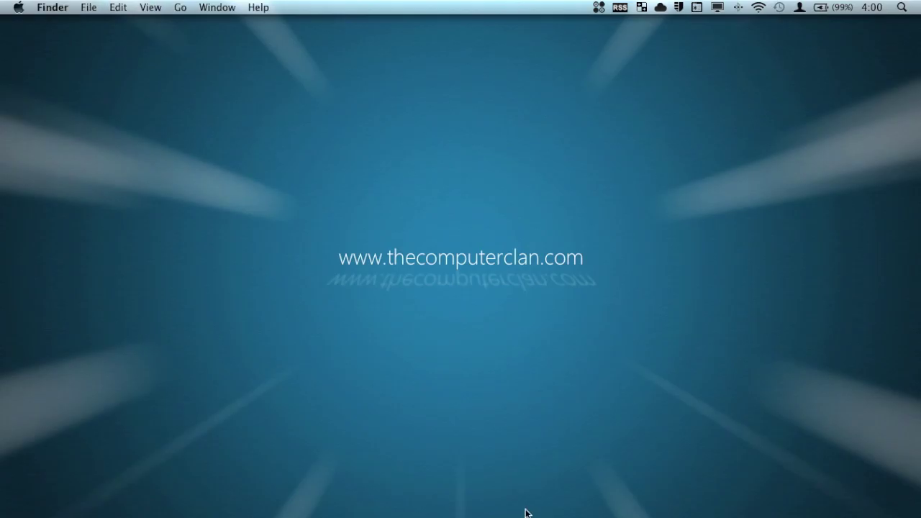
# Bring the running Hype document forward and show its Document Inspector.
pyautogui.moveTo(528, 517)
pyautogui.click(330, 497)
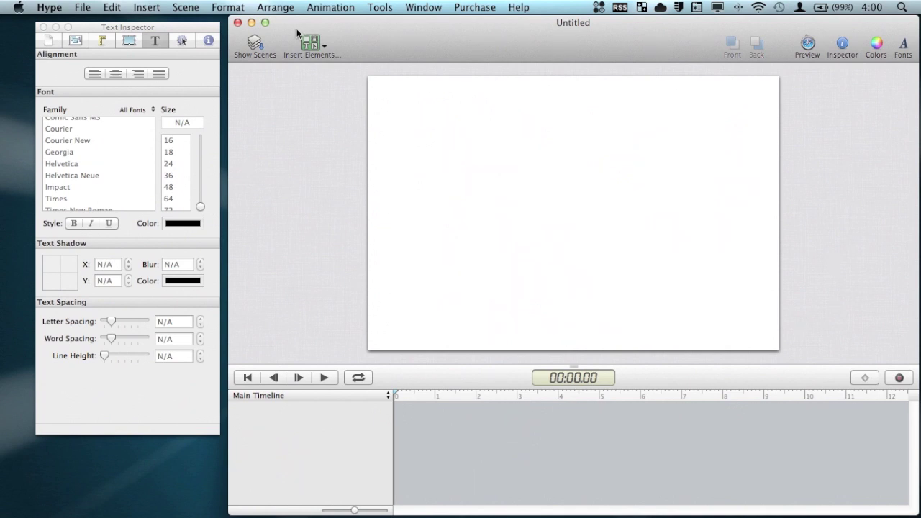
pyautogui.click(843, 46)
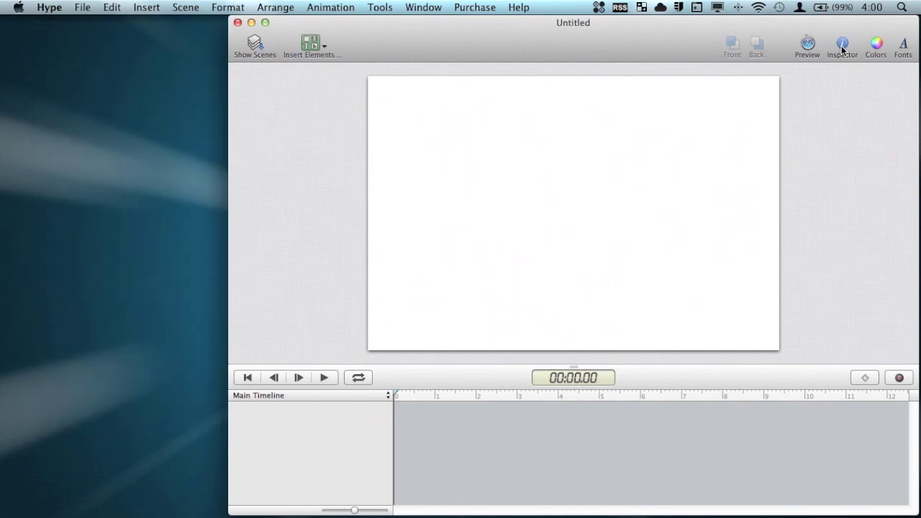
pyautogui.click(843, 46)
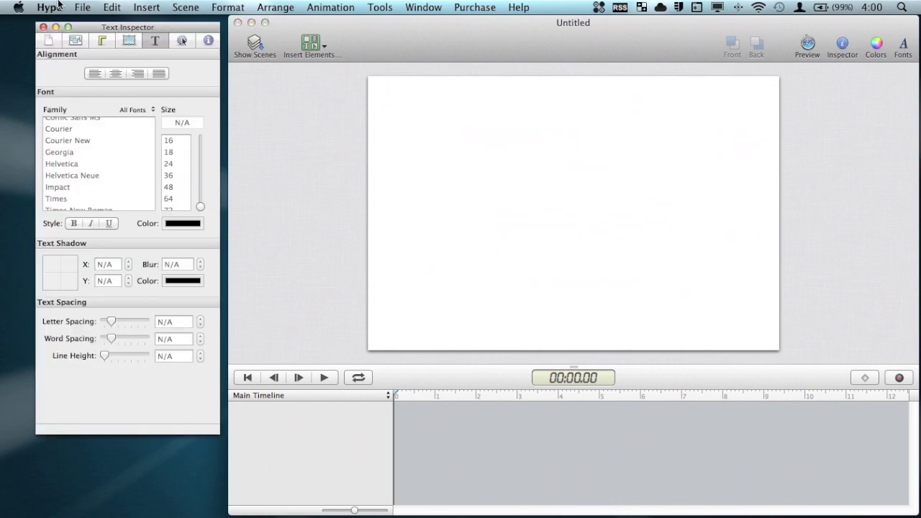
pyautogui.click(49, 42)
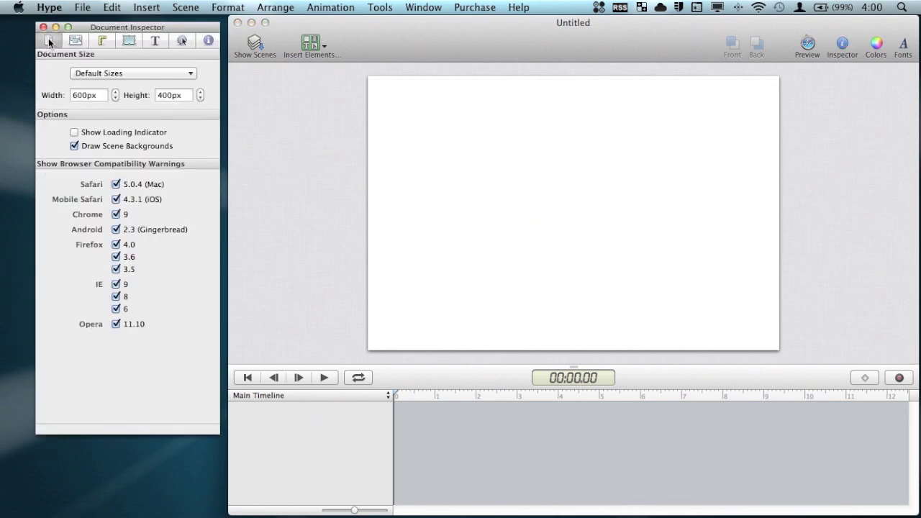
# Set the document width to 800 px and height to 100 px.
pyautogui.doubleClick(100, 95)
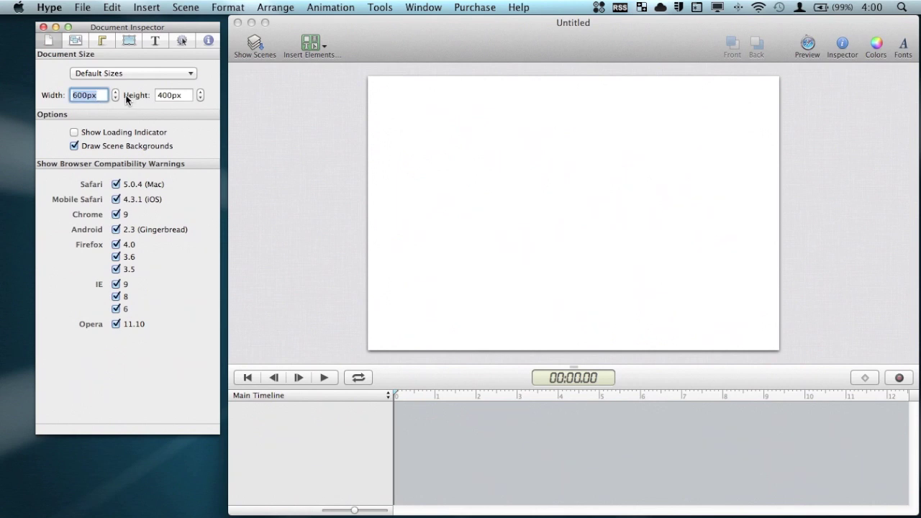
pyautogui.write('800')
pyautogui.press('Tab')
pyautogui.write('1')
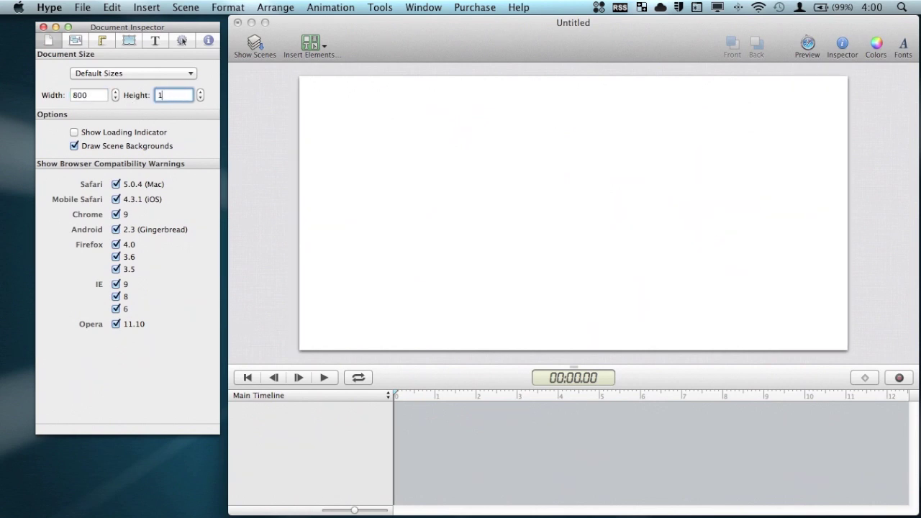
pyautogui.write('00')
pyautogui.press('Return')
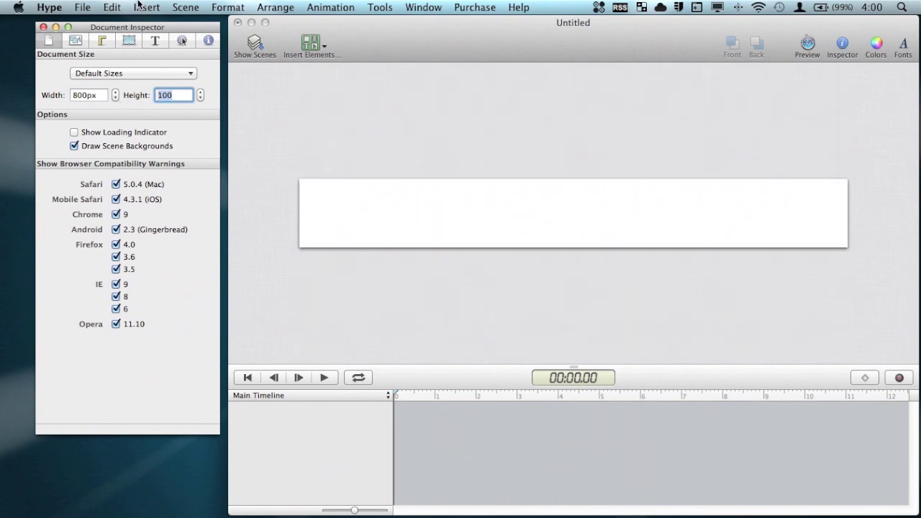
pyautogui.click(90, 171)
pyautogui.click(172, 68)
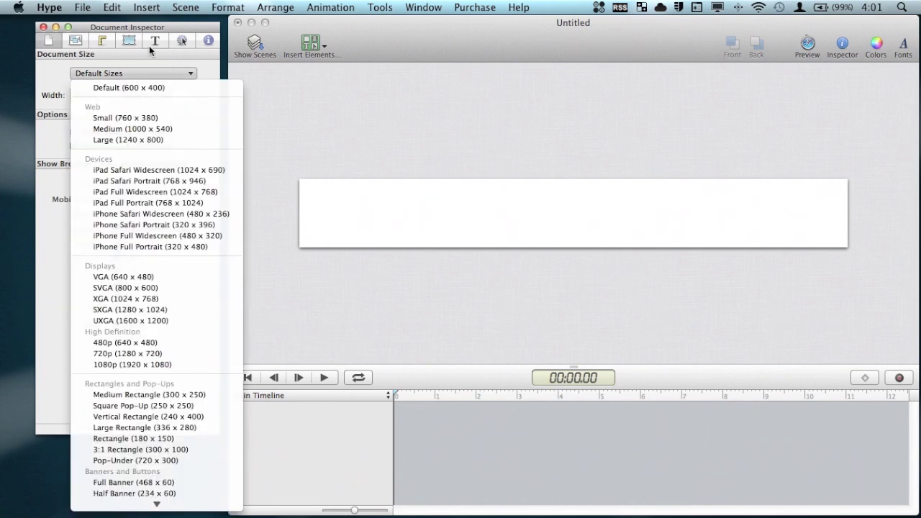
pyautogui.click(149, 46)
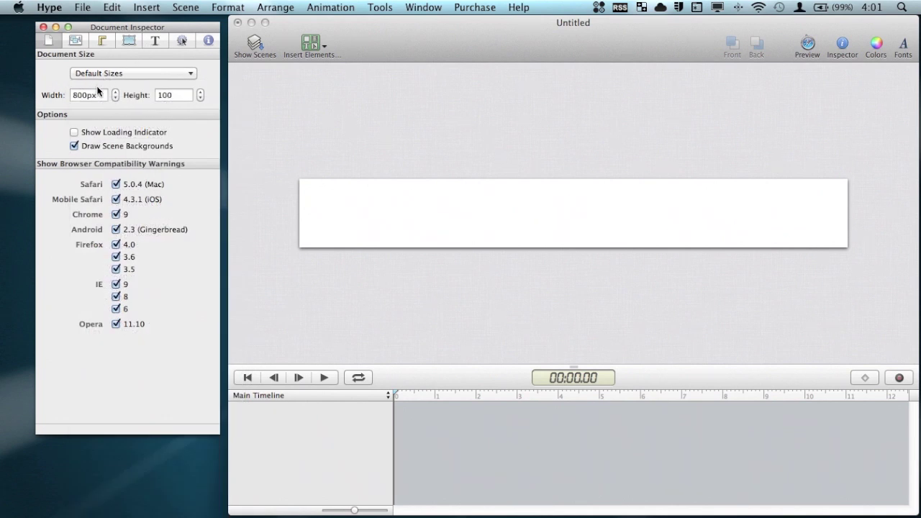
pyautogui.click(121, 75)
pyautogui.scroll(-3, 129, 115)
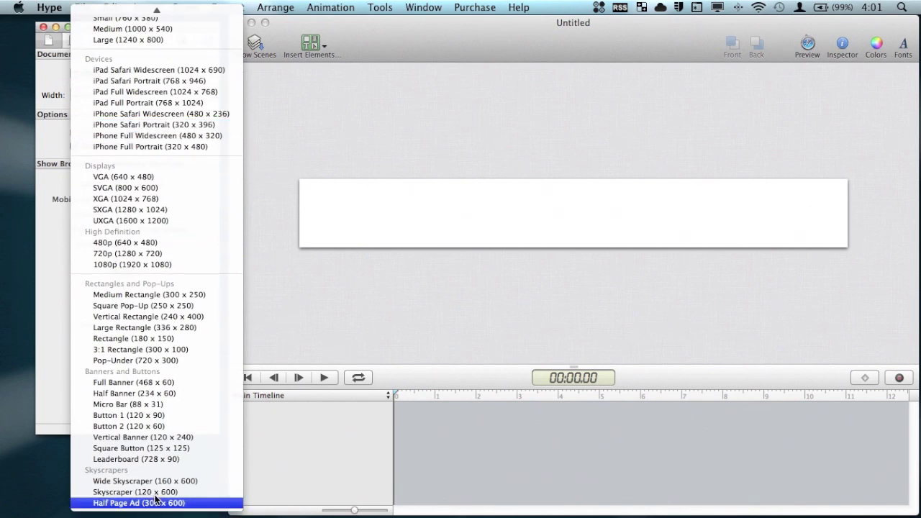
pyautogui.scroll(1, 129, 497)
pyautogui.scroll(-1, 98, 288)
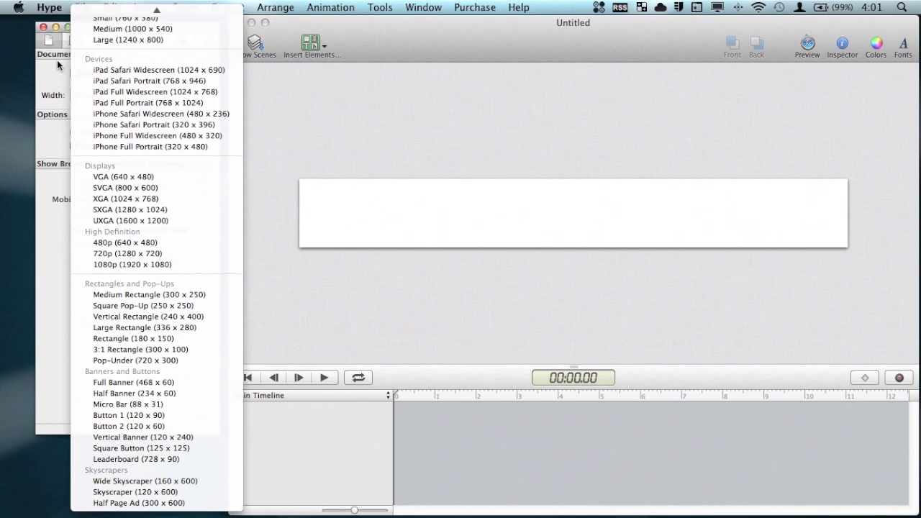
pyautogui.click(58, 69)
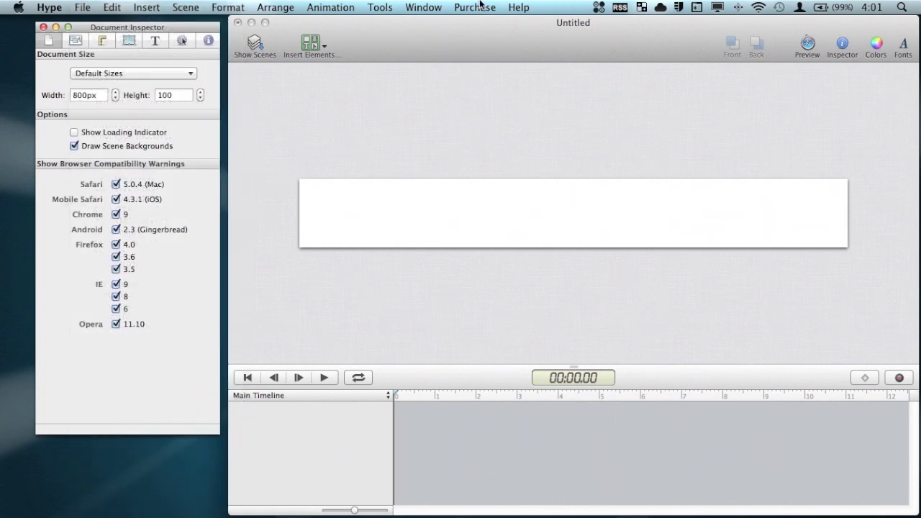
# Insert a Box element onto the banner, undoing and redoing its stray moves.
pyautogui.click(309, 44)
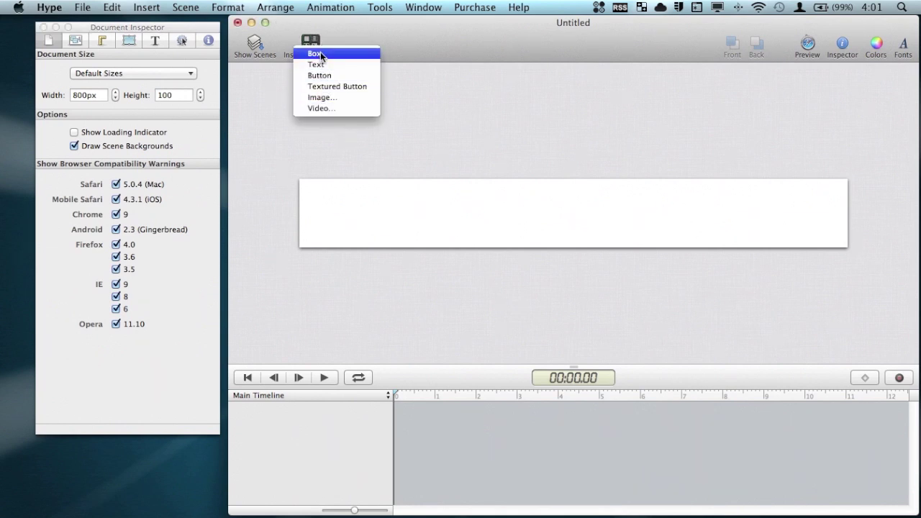
pyautogui.click(319, 53)
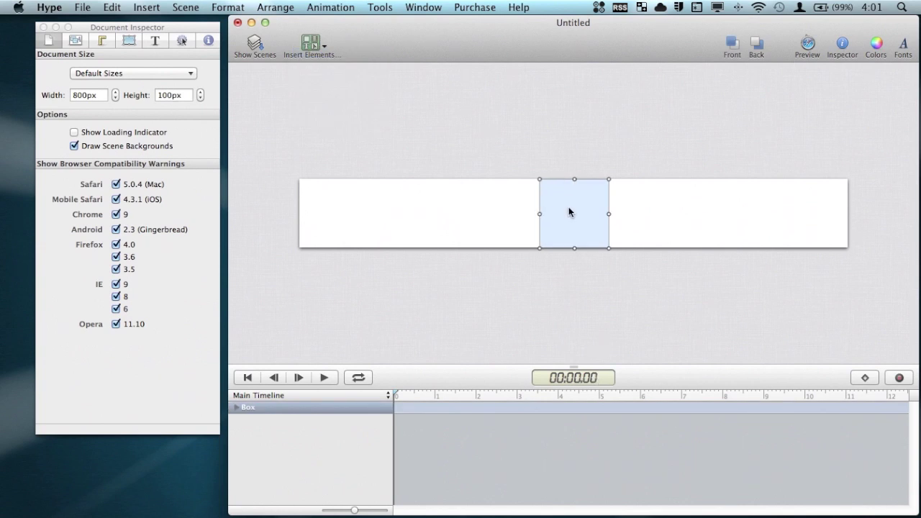
pyautogui.moveTo(570, 210); pyautogui.dragTo(369, 213)
pyautogui.press('super+z')
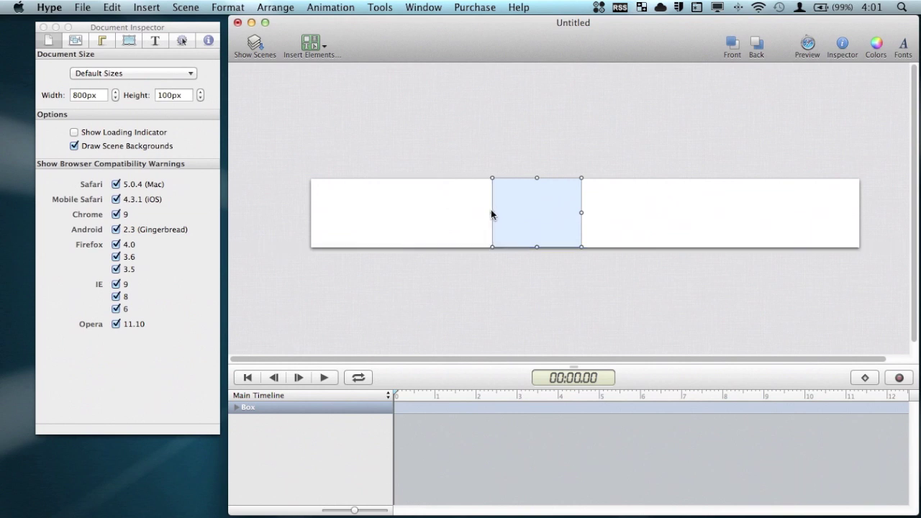
pyautogui.press('super+z')
pyautogui.press('super+shift+z')
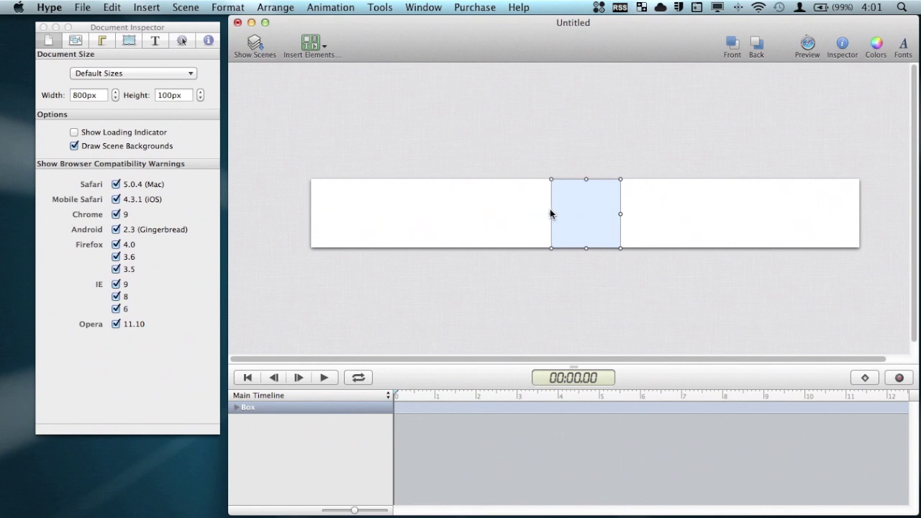
# Stretch the box across the whole banner and expand its Box row in an enlarged timeline.
pyautogui.moveTo(551, 213); pyautogui.dragTo(310, 213)
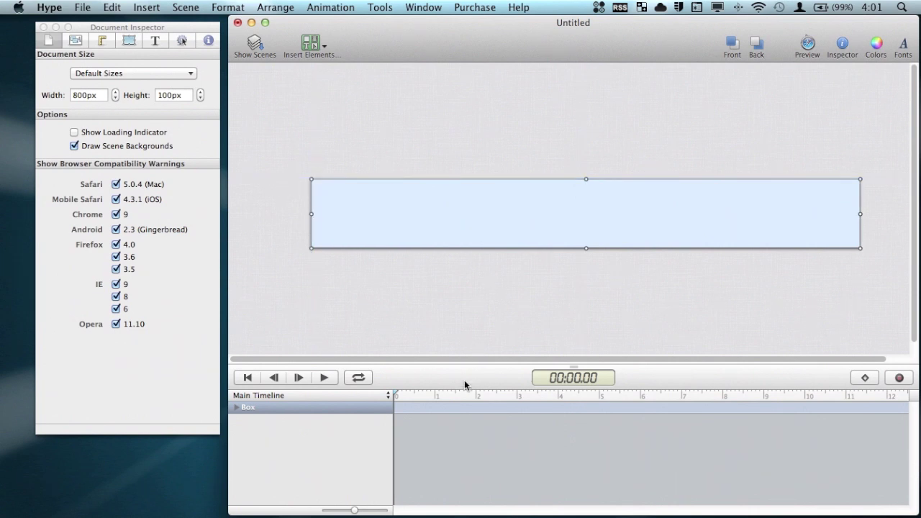
pyautogui.moveTo(465, 380); pyautogui.dragTo(453, 269)
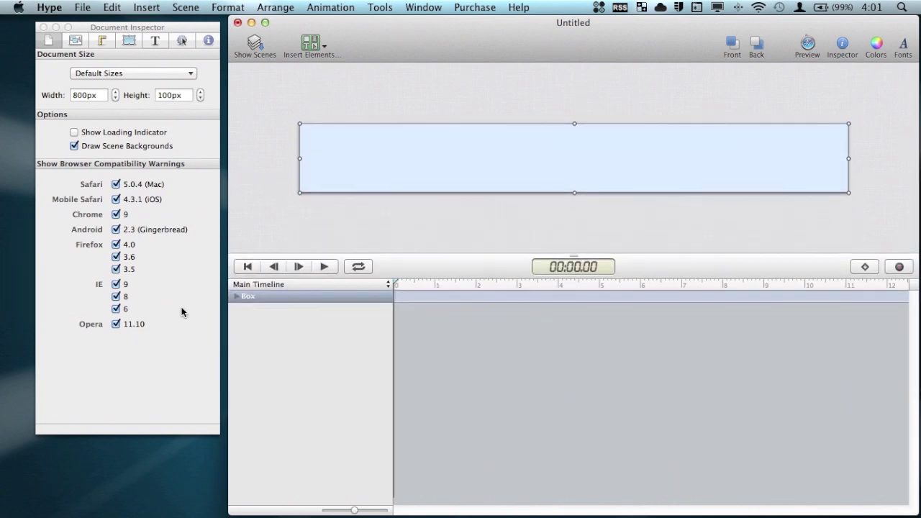
pyautogui.click(237, 298)
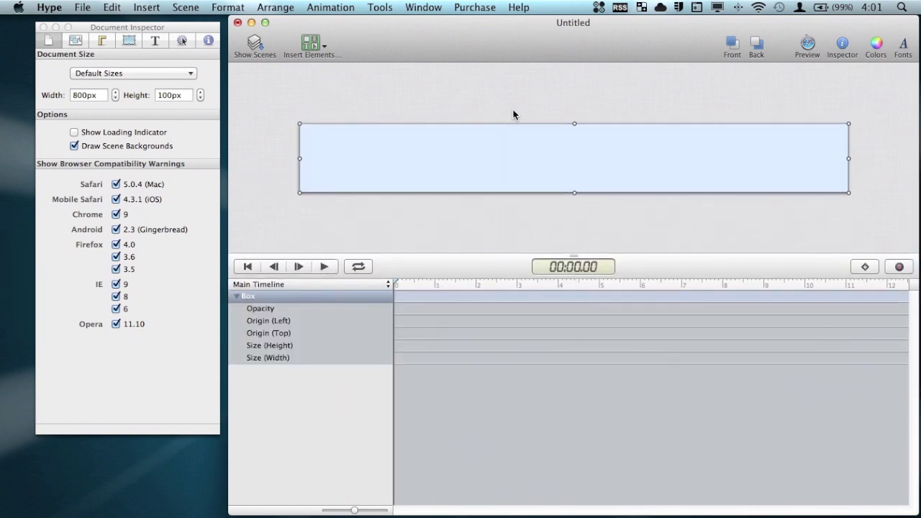
# Give the box a gradient fill from Snow white at top to Steel grey at bottom.
pyautogui.click(129, 43)
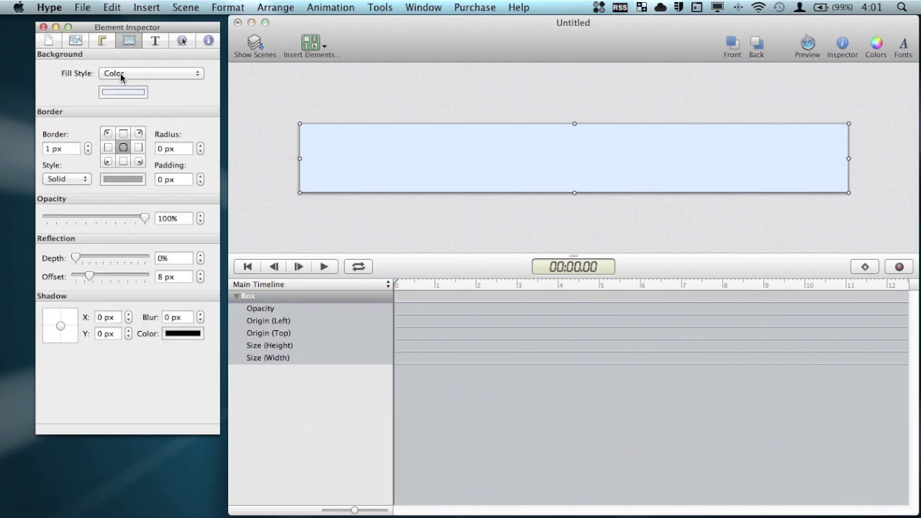
pyautogui.click(124, 75)
pyautogui.click(125, 83)
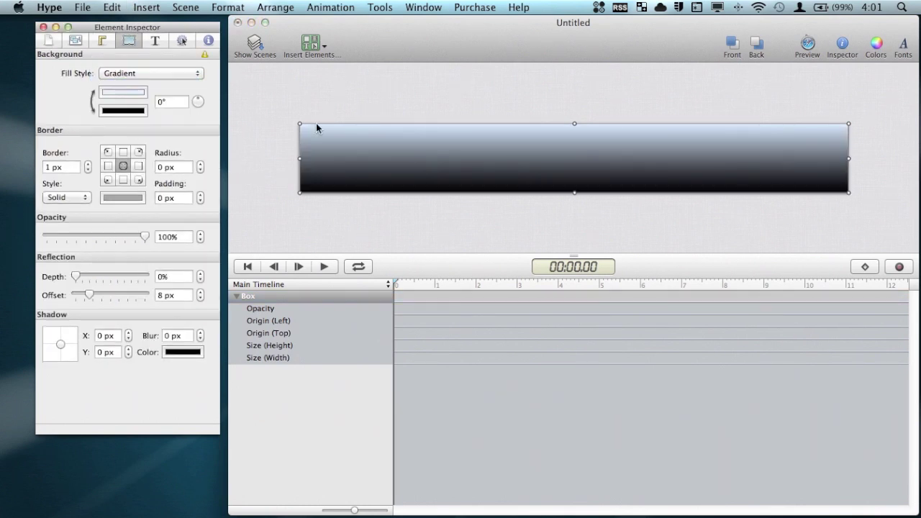
pyautogui.click(110, 94)
pyautogui.click(328, 315)
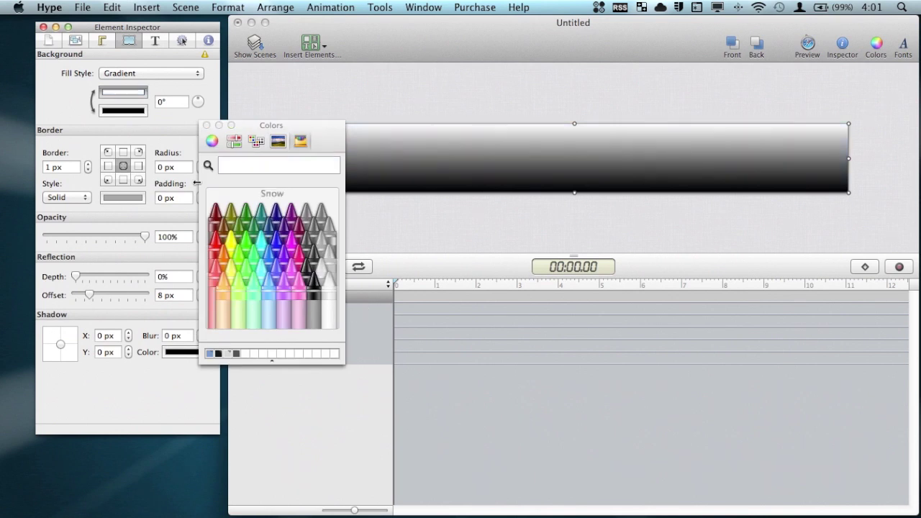
pyautogui.click(110, 110)
pyautogui.click(315, 237)
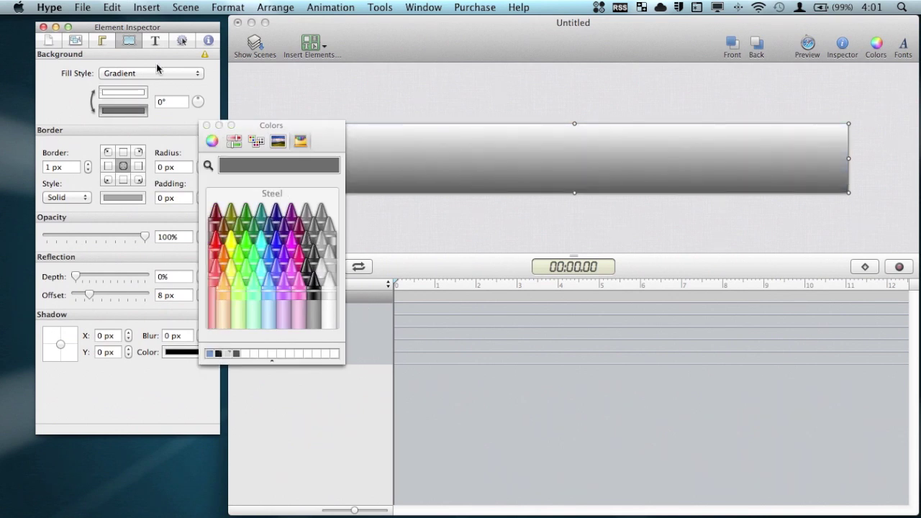
pyautogui.click(206, 127)
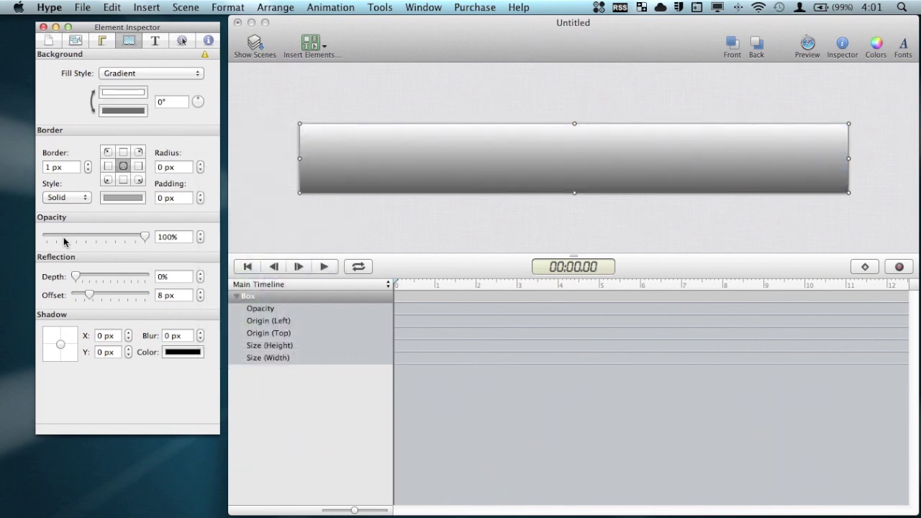
# Try the box's opacity and reflection sliders, then list its animatable properties.
pyautogui.moveTo(145, 236); pyautogui.dragTo(180, 232)
pyautogui.moveTo(77, 277); pyautogui.dragTo(4, 263)
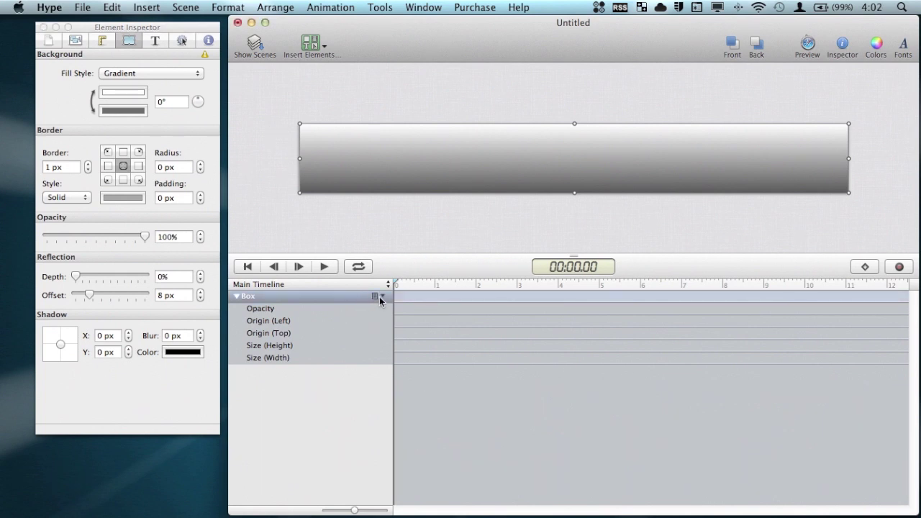
pyautogui.click(378, 296)
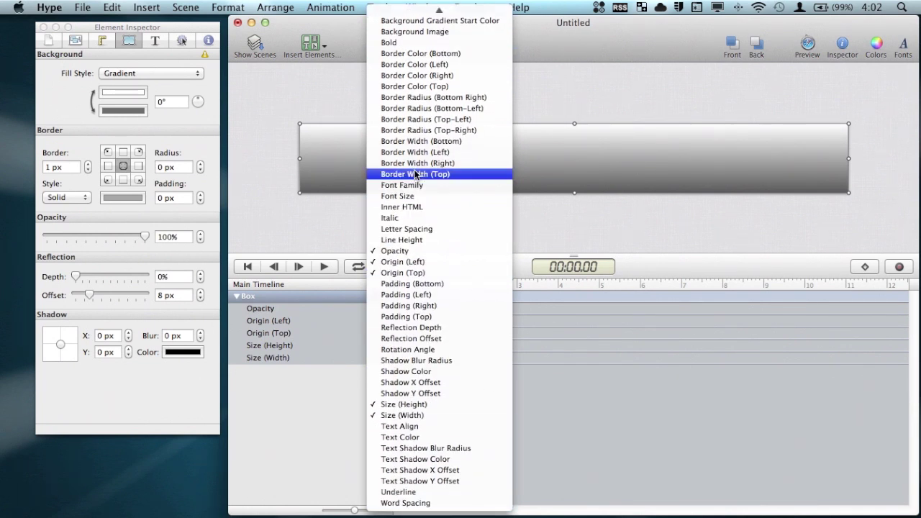
pyautogui.click(260, 471)
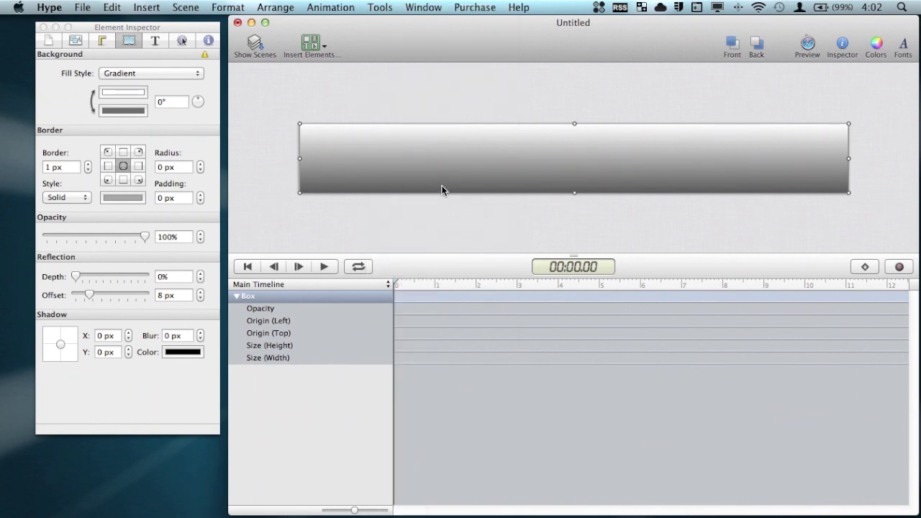
pyautogui.click(364, 282)
pyautogui.click(365, 393)
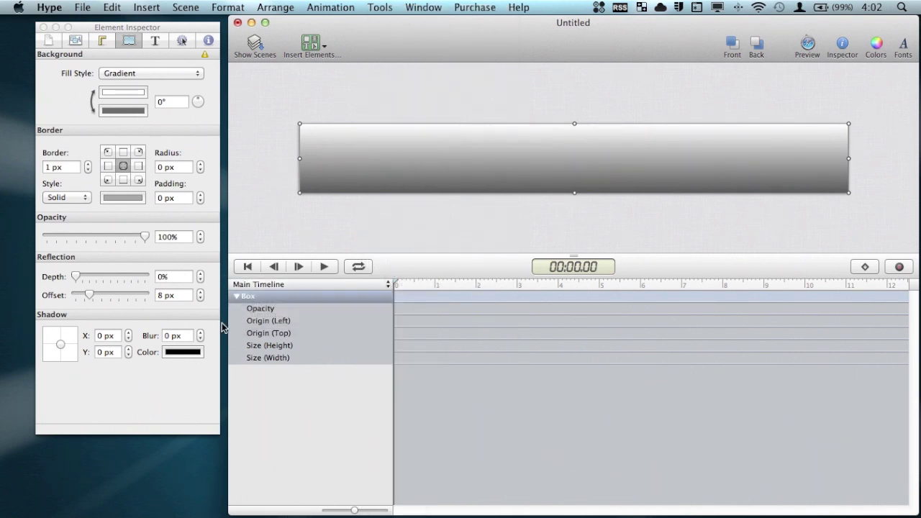
pyautogui.click(261, 284)
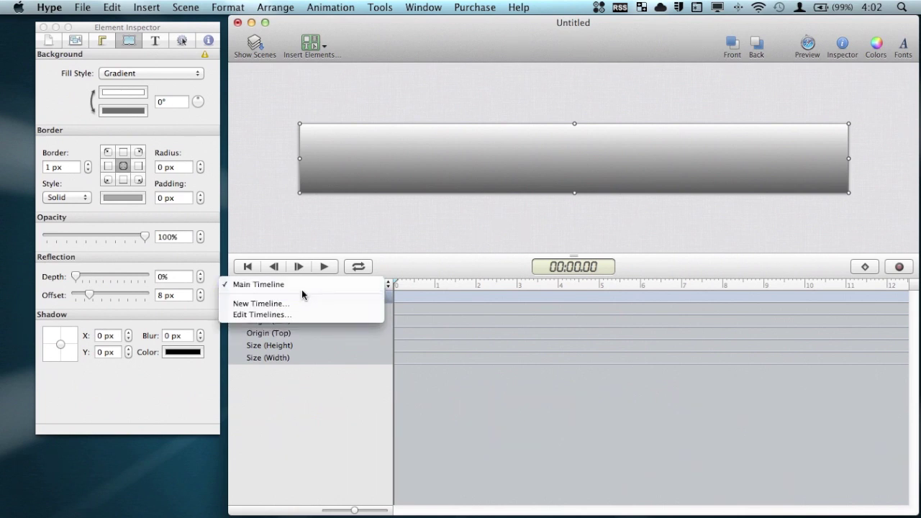
pyautogui.click(263, 431)
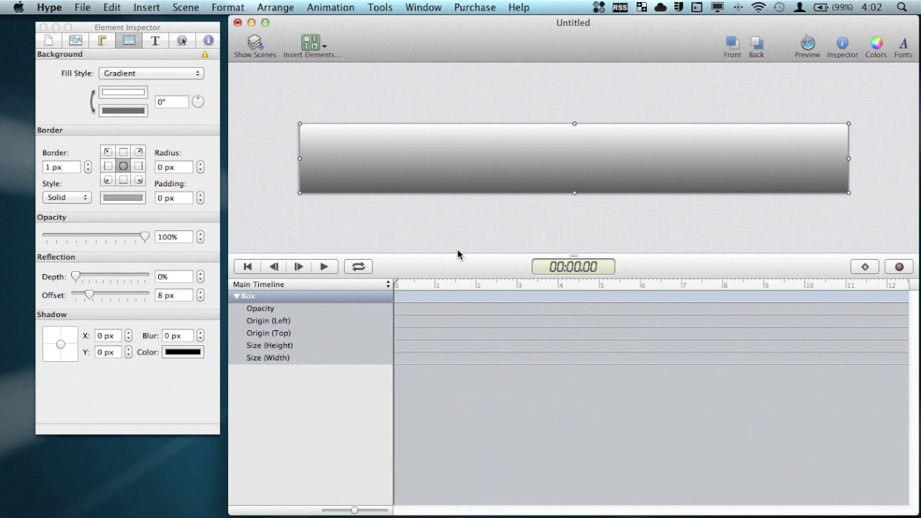
pyautogui.click(376, 298)
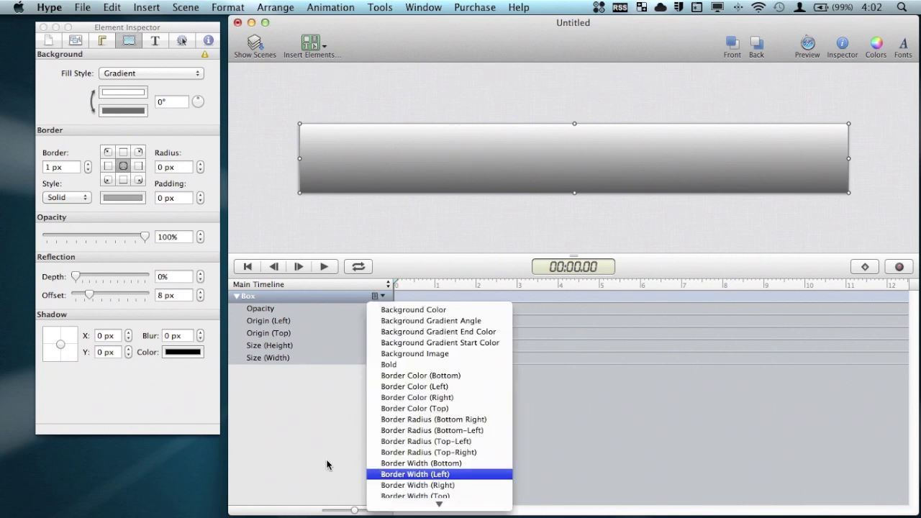
pyautogui.click(265, 431)
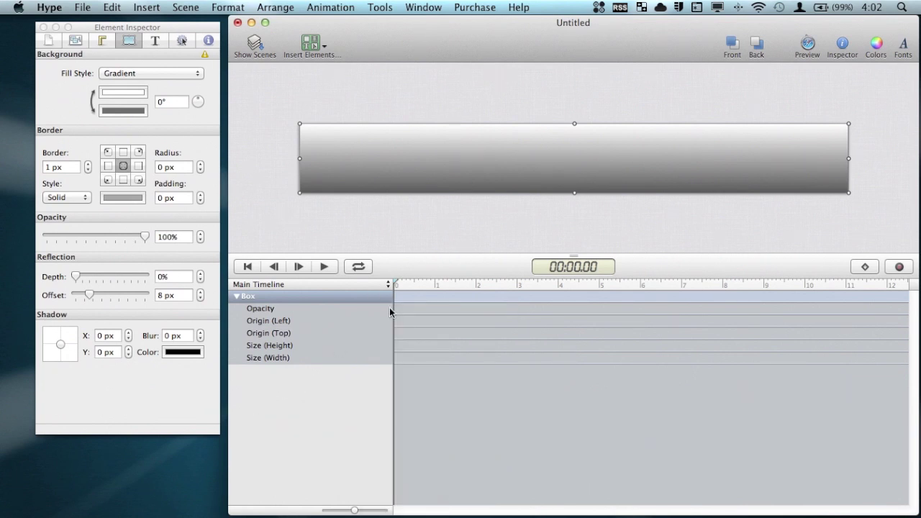
pyautogui.click(310, 42)
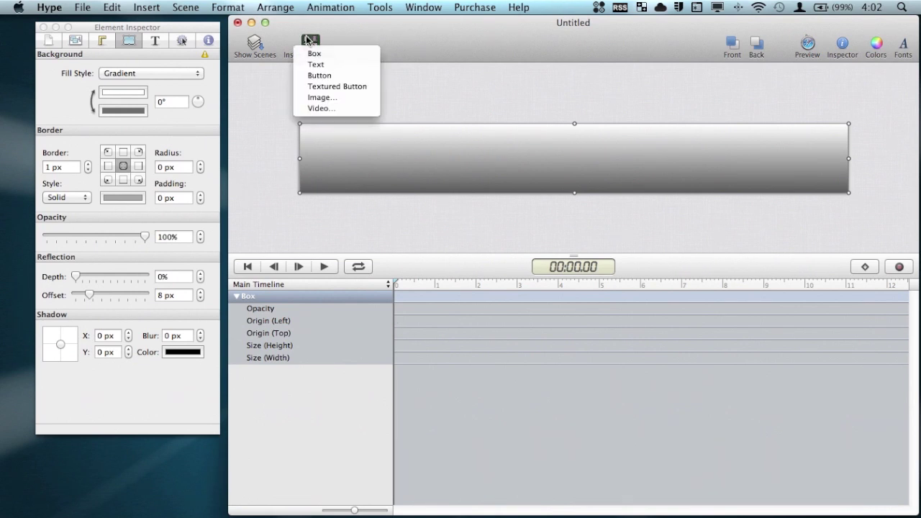
# Insert a text element reading 'Hello World'.
pyautogui.click(323, 69)
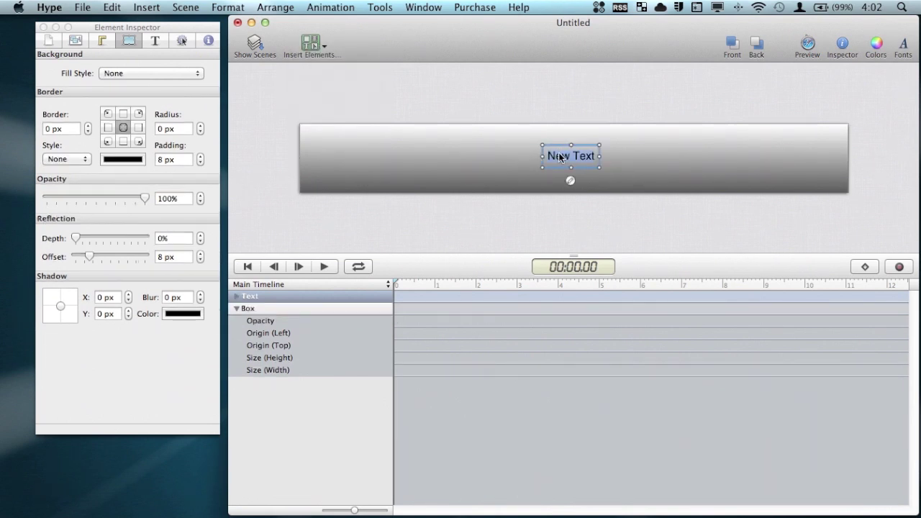
pyautogui.doubleClick(560, 158)
pyautogui.write('Hello World')
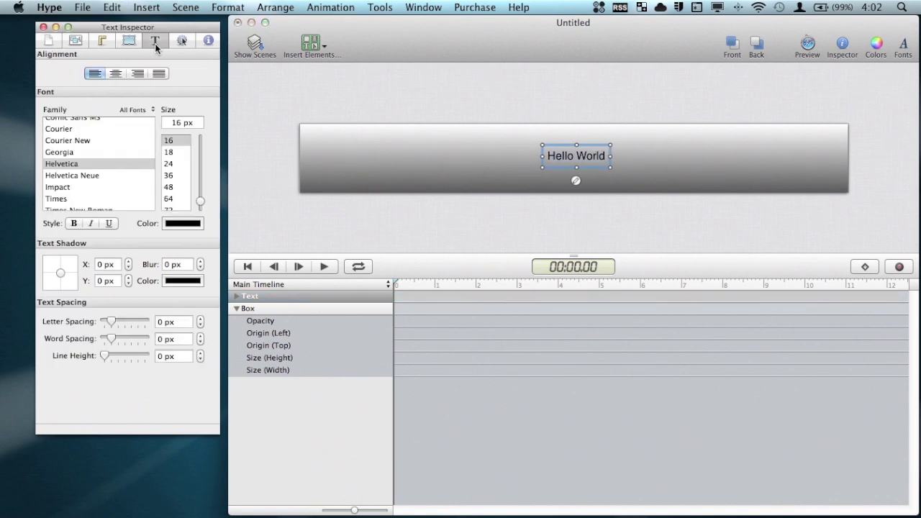
# Set the Hello World text to Helvetica Neue at 51 px.
pyautogui.click(154, 42)
pyautogui.scroll(-3, 97, 173)
pyautogui.scroll(10, 96, 173)
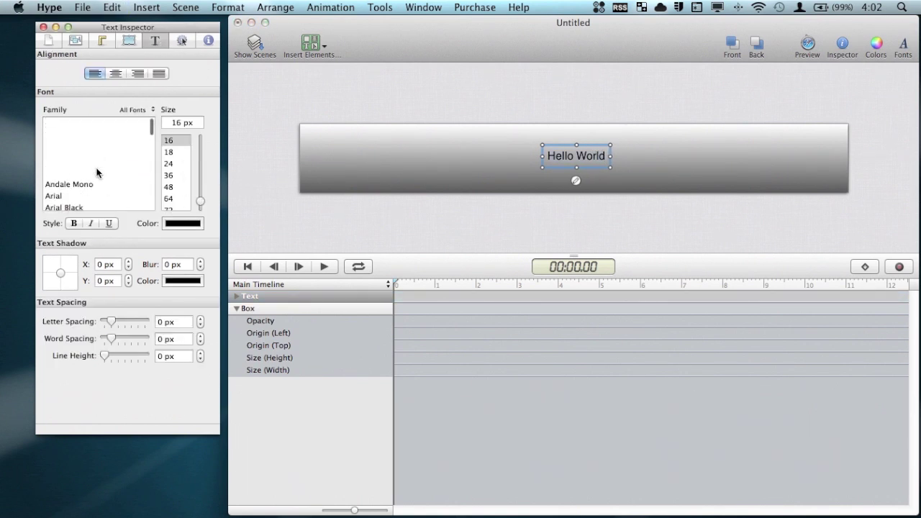
pyautogui.scroll(-10, 96, 173)
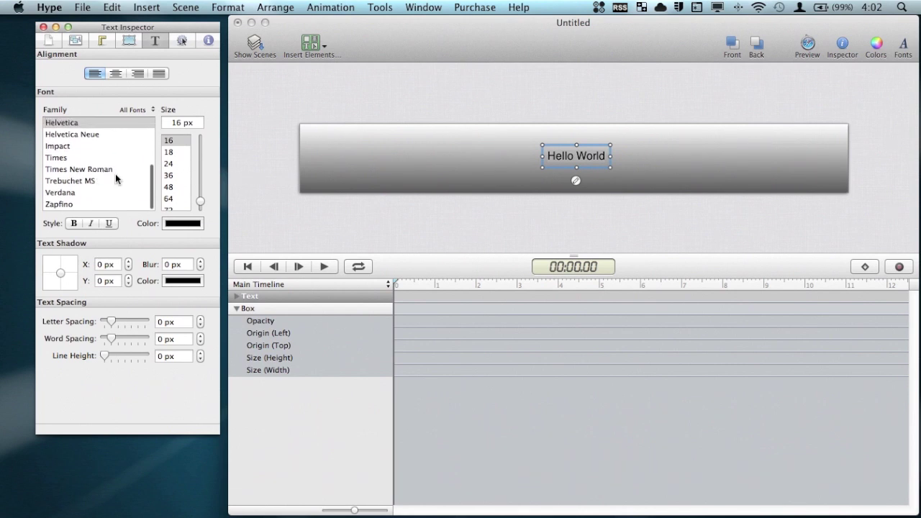
pyautogui.scroll(10, 115, 177)
pyautogui.scroll(-10, 116, 178)
pyautogui.scroll(10, 116, 178)
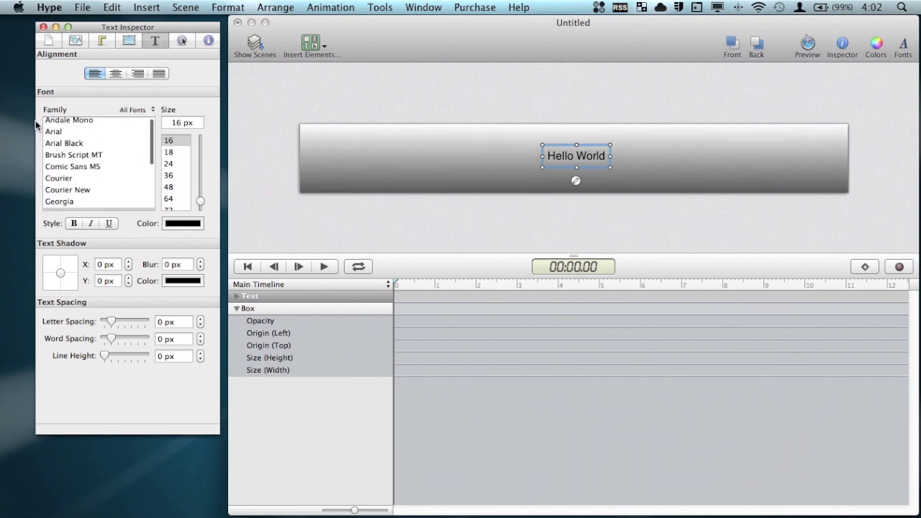
pyautogui.scroll(-5, 96, 158)
pyautogui.click(95, 143)
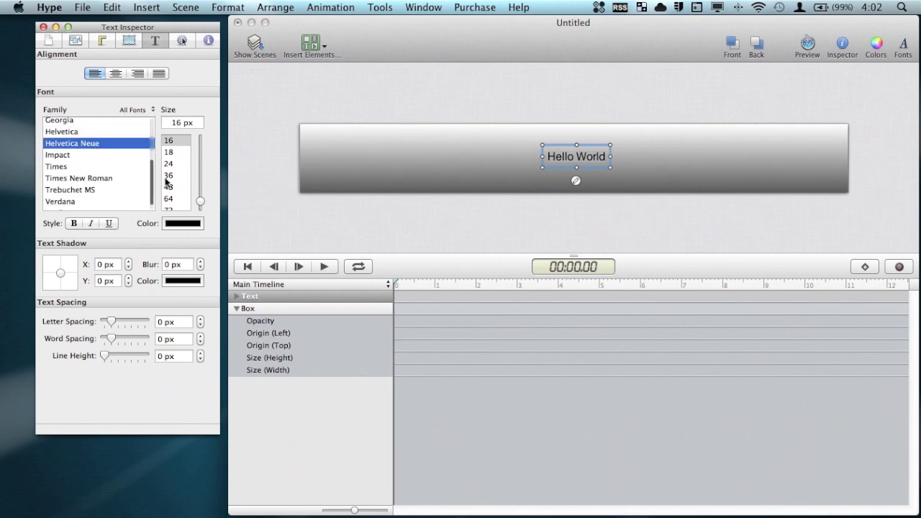
pyautogui.moveTo(202, 199); pyautogui.dragTo(200, 172)
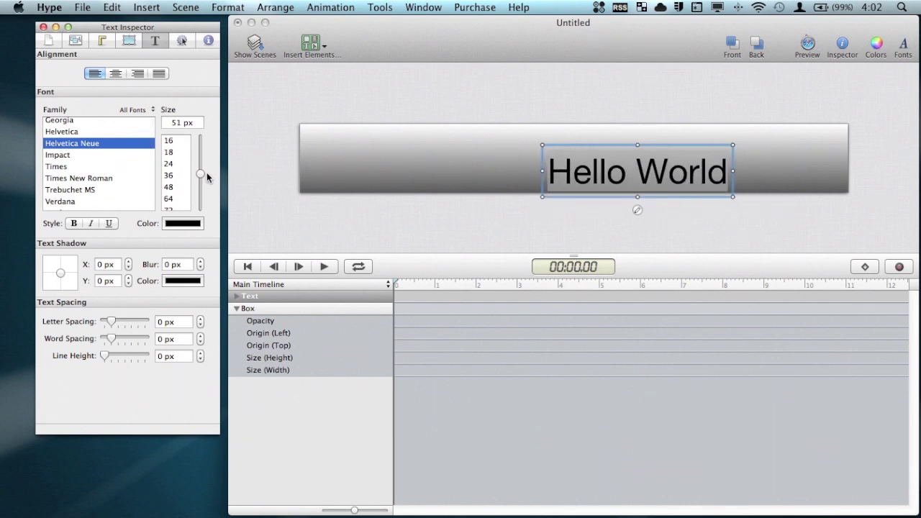
# Centre the Hello World text within the banner.
pyautogui.click(520, 210)
pyautogui.moveTo(563, 171); pyautogui.dragTo(529, 170)
pyautogui.click(762, 167)
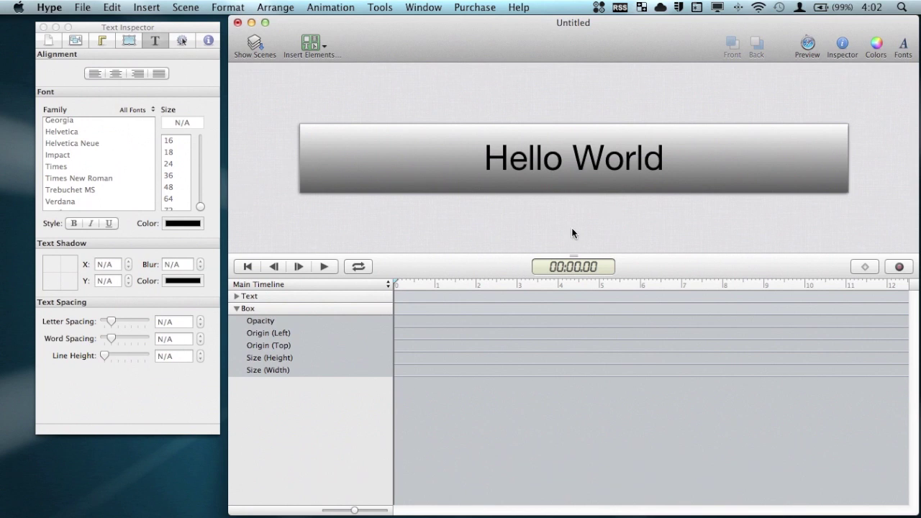
# Set the Hello World text opacity to 0% at the start of the timeline.
pyautogui.click(238, 297)
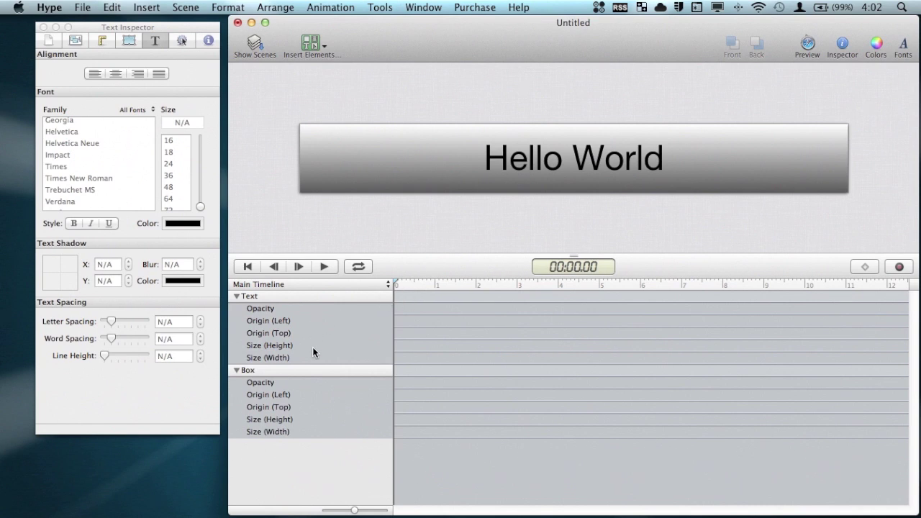
pyautogui.click(290, 310)
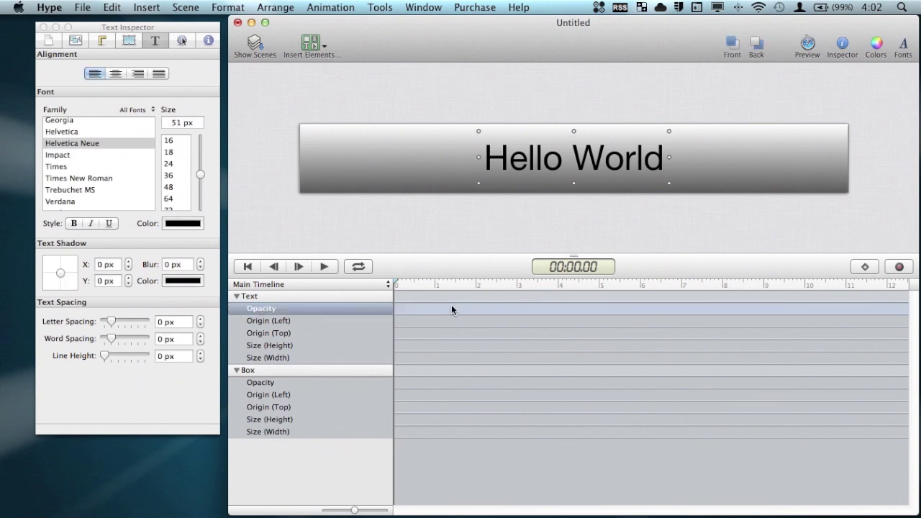
pyautogui.click(137, 44)
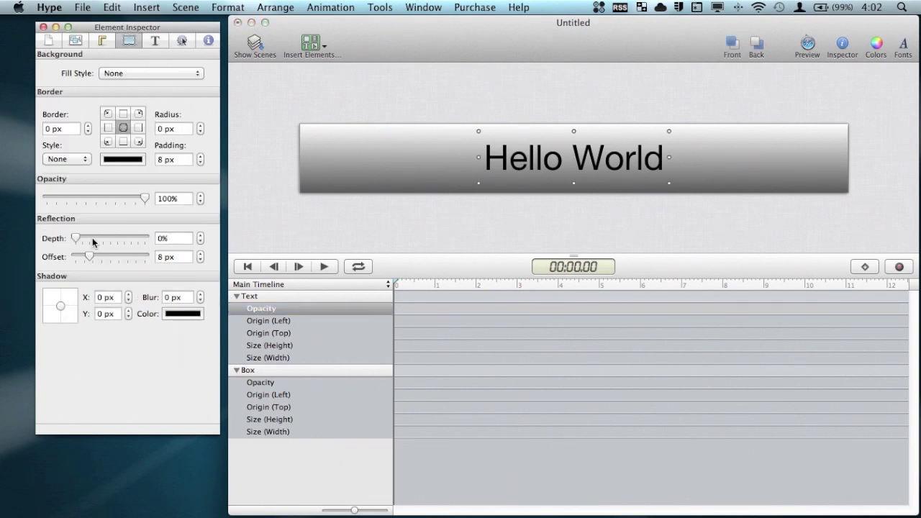
pyautogui.moveTo(99, 200); pyautogui.dragTo(155, 200)
pyautogui.moveTo(138, 199); pyautogui.dragTo(43, 199)
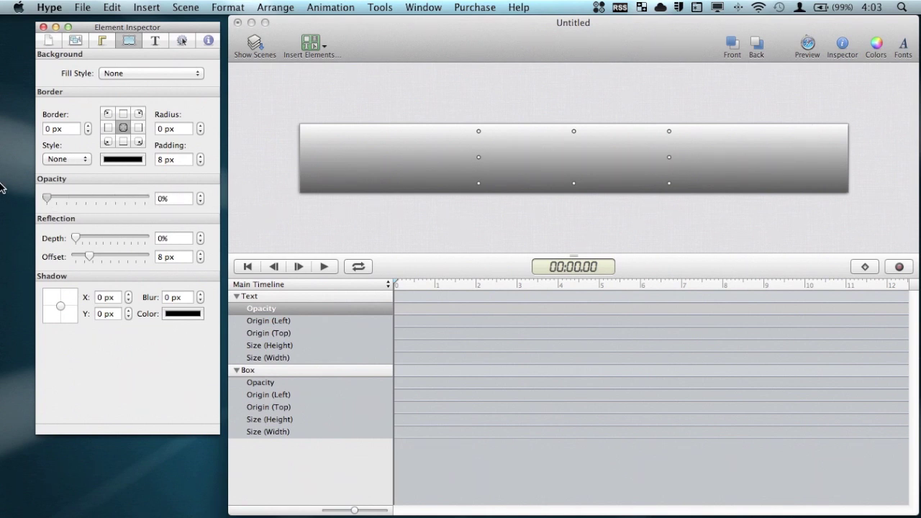
# Record the text's opacity rising to 100% at 1 s, then return to 0 s.
pyautogui.click(899, 268)
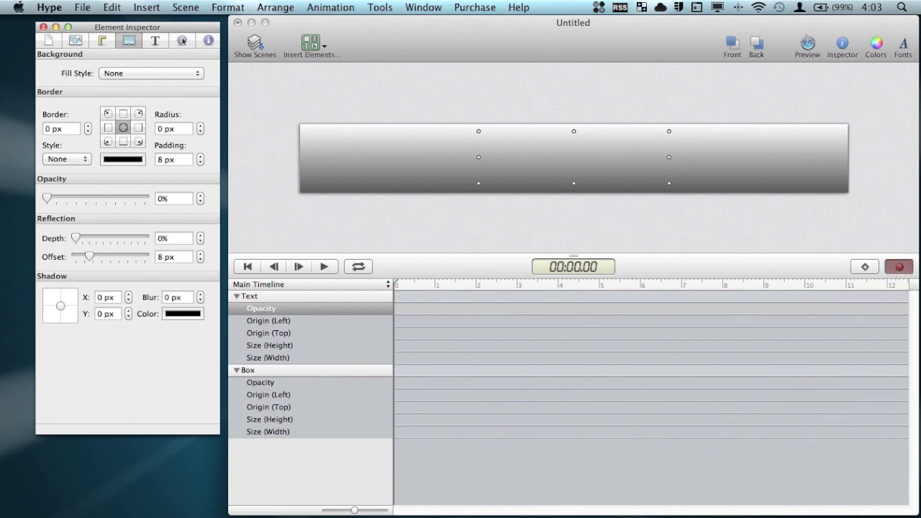
pyautogui.moveTo(431, 285); pyautogui.dragTo(435, 286)
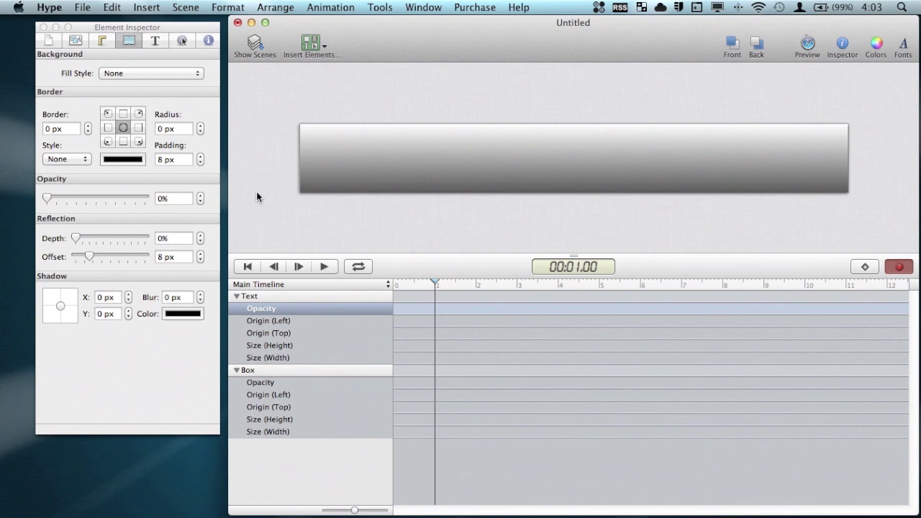
pyautogui.moveTo(48, 199); pyautogui.dragTo(144, 199)
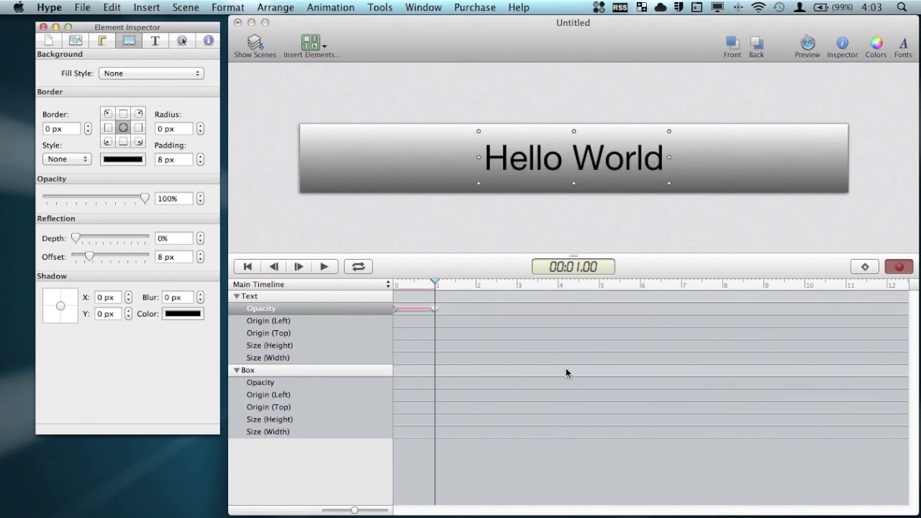
pyautogui.moveTo(419, 287)
pyautogui.mouseDown()
pyautogui.moveTo(403, 281)
pyautogui.moveTo(414, 284)
pyautogui.mouseUp()
pyautogui.click(416, 308)
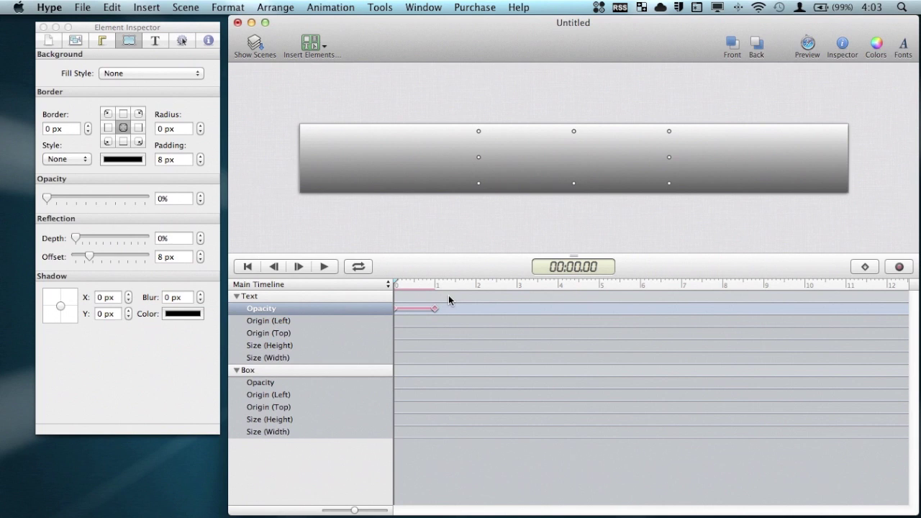
# Paste the text's opacity keyframes onto the box's opacity track at 0 s.
pyautogui.click(480, 298)
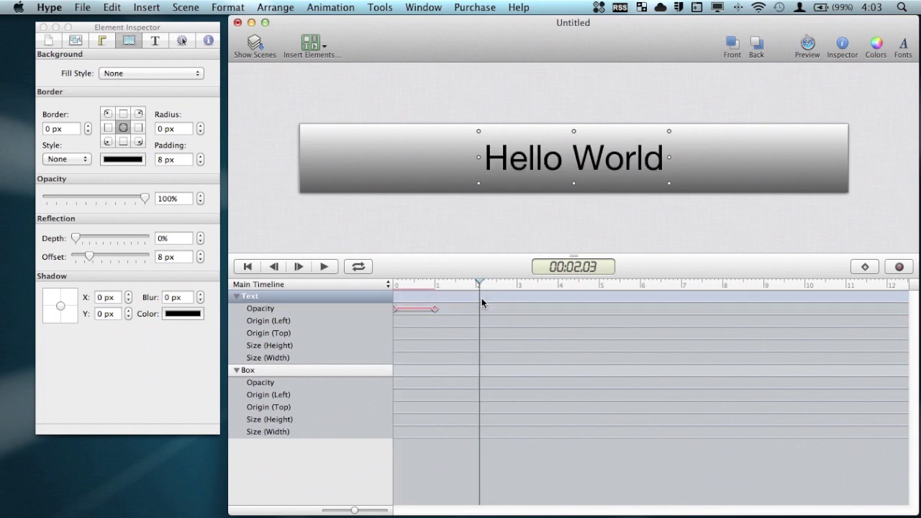
pyautogui.moveTo(488, 303); pyautogui.dragTo(377, 329)
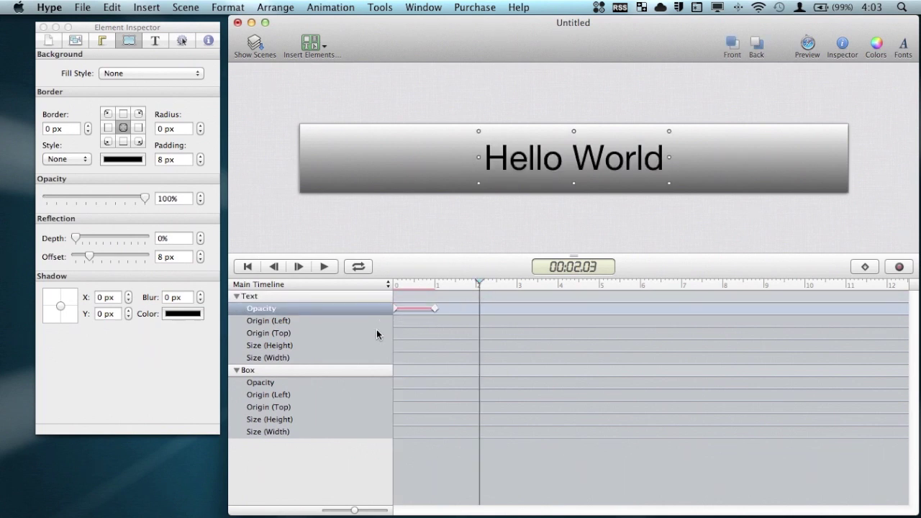
pyautogui.click(317, 382)
pyautogui.moveTo(424, 284); pyautogui.dragTo(382, 295)
pyautogui.press('super+v')
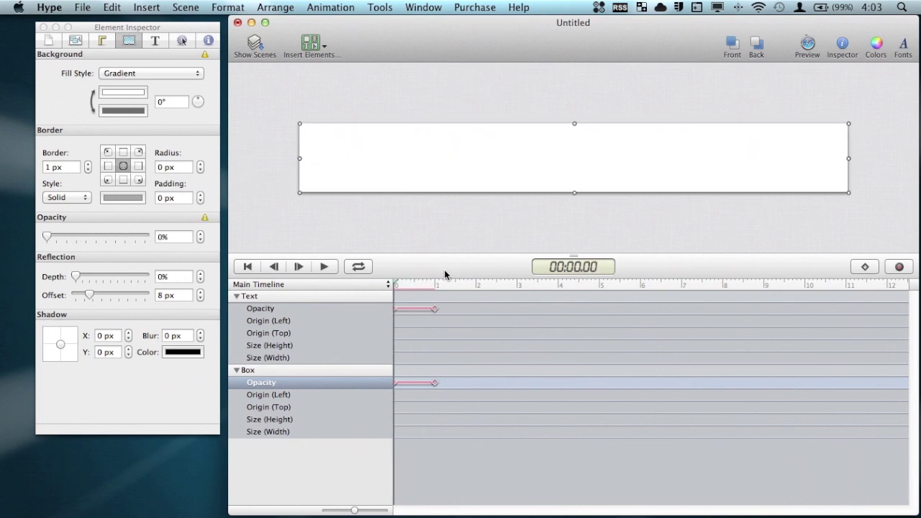
# Try delaying the text fade by moving its keyframes, undoing both moves.
pyautogui.click(445, 322)
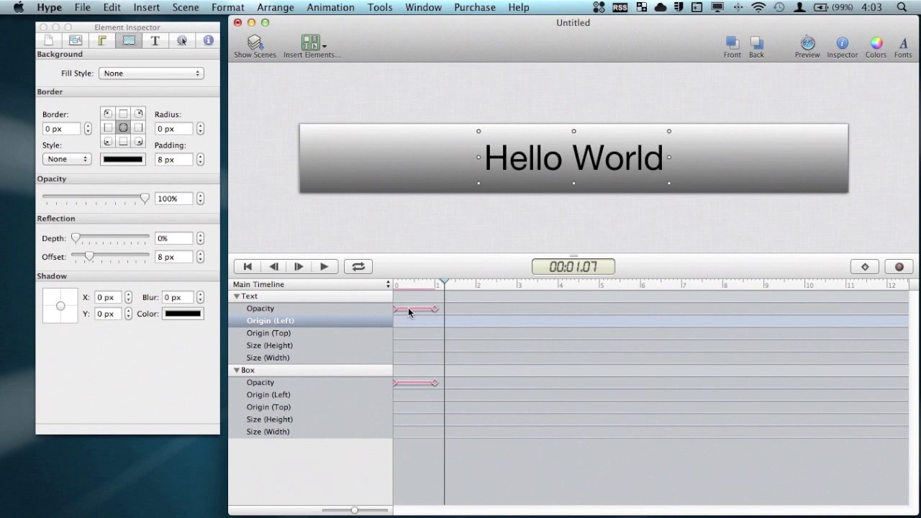
pyautogui.moveTo(433, 306); pyautogui.dragTo(490, 309)
pyautogui.press('super+z')
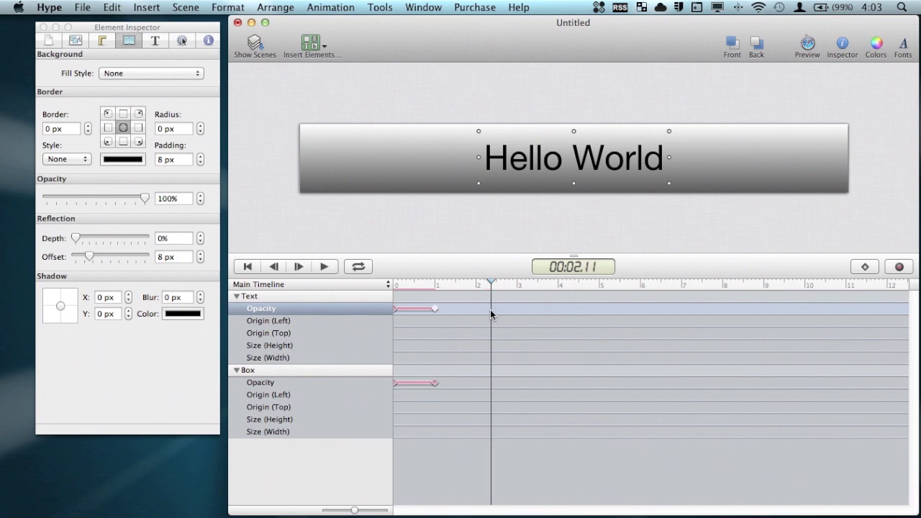
pyautogui.moveTo(408, 308); pyautogui.dragTo(515, 311)
pyautogui.press('super+z')
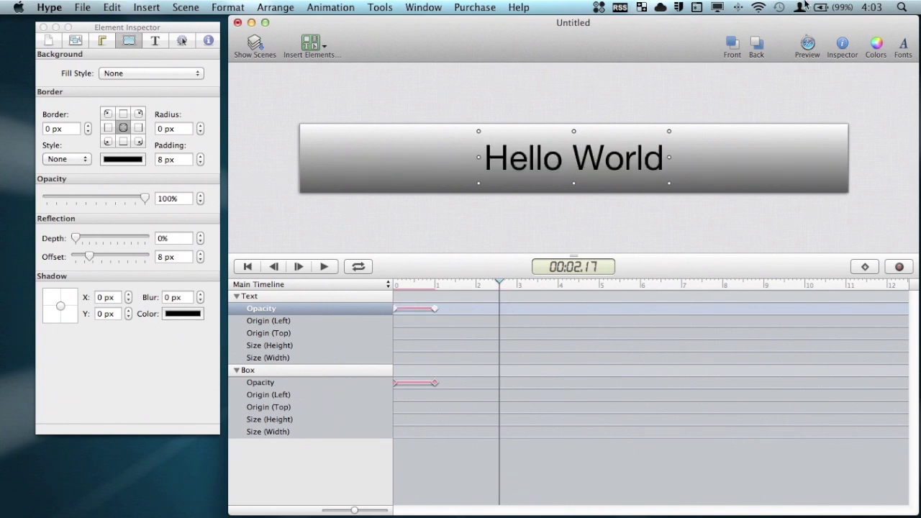
# Preview the banner in Safari, reload to replay the fade-in, then close the preview.
pyautogui.click(809, 49)
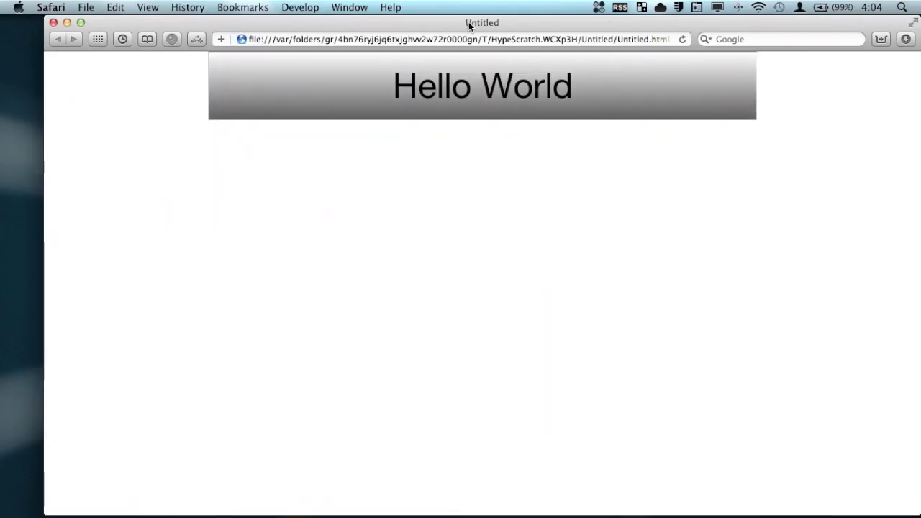
pyautogui.moveTo(475, 23); pyautogui.dragTo(454, 23)
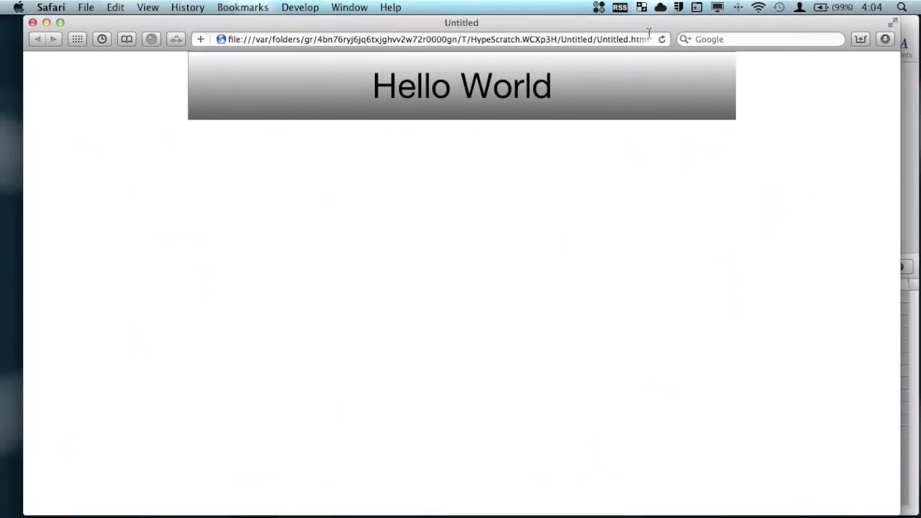
pyautogui.click(663, 39)
pyautogui.click(33, 22)
# Scrub the timeline to check the fade, then insert a button left of Hello World.
pyautogui.click(399, 286)
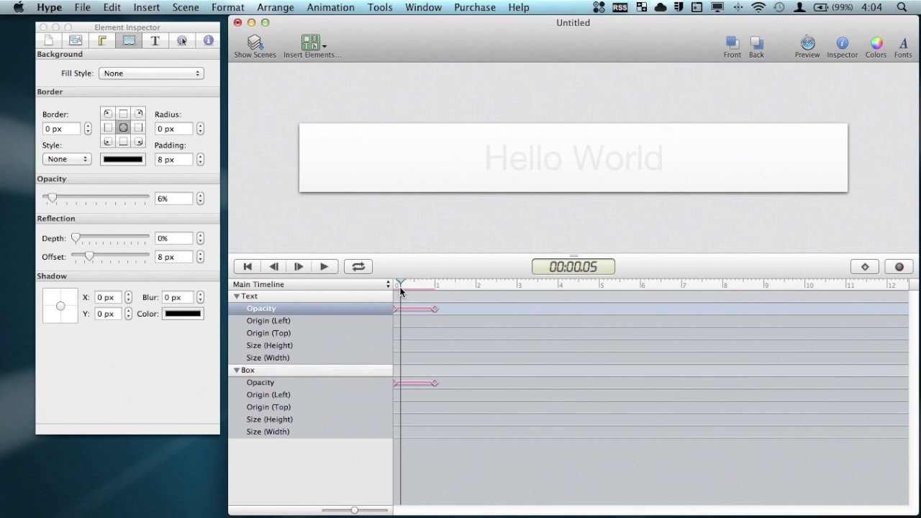
pyautogui.moveTo(413, 282); pyautogui.dragTo(435, 283)
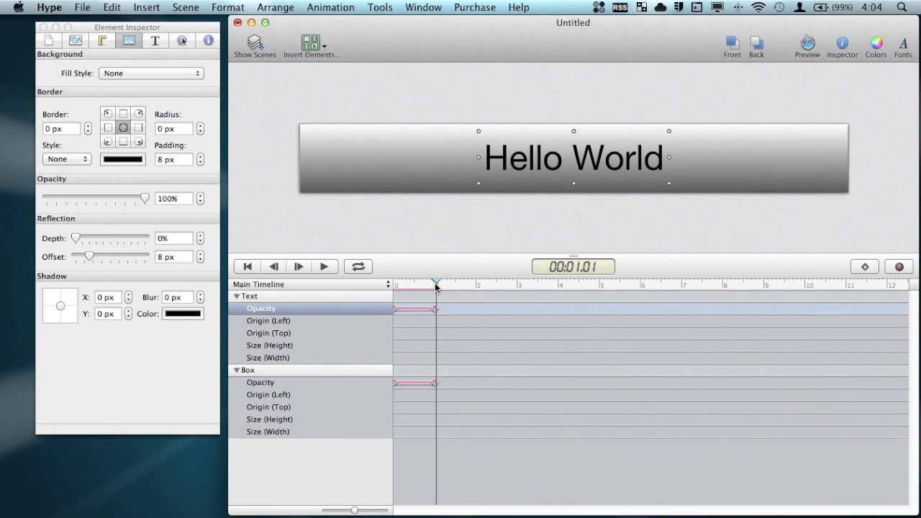
pyautogui.click(312, 47)
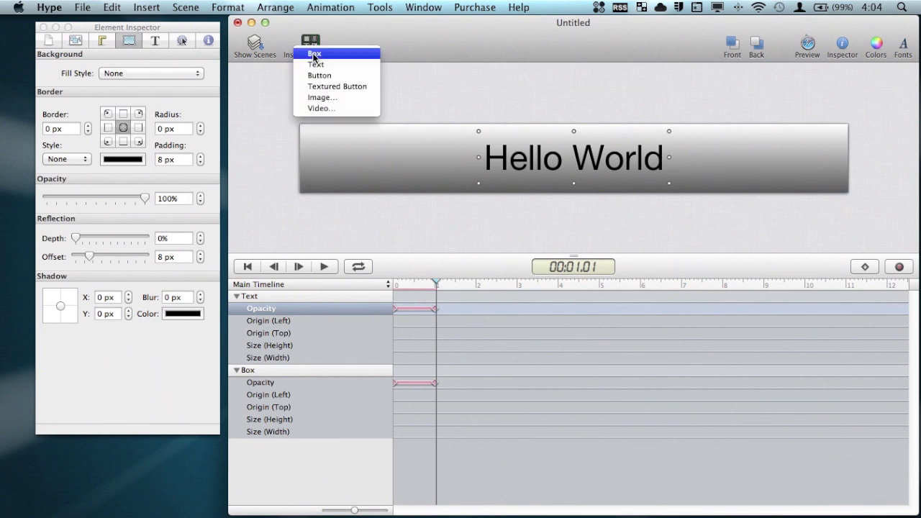
pyautogui.click(313, 75)
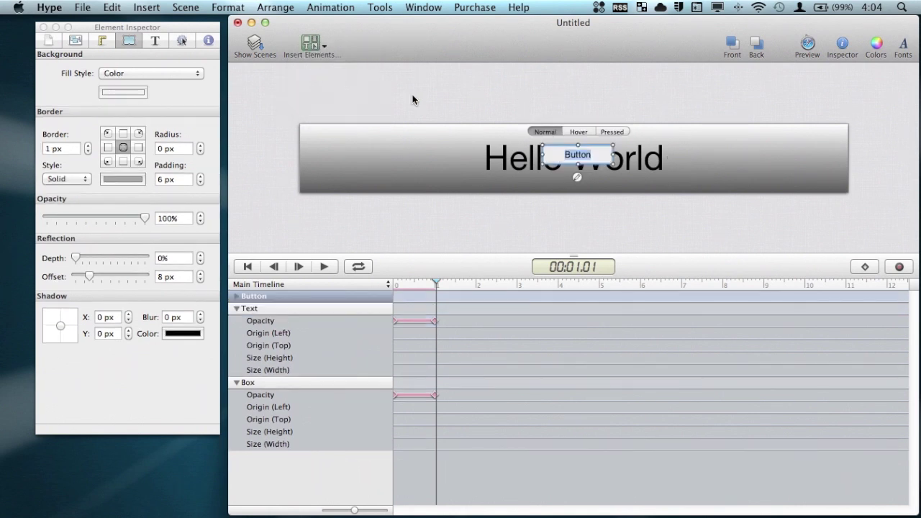
pyautogui.click(629, 215)
pyautogui.moveTo(567, 161); pyautogui.dragTo(377, 159)
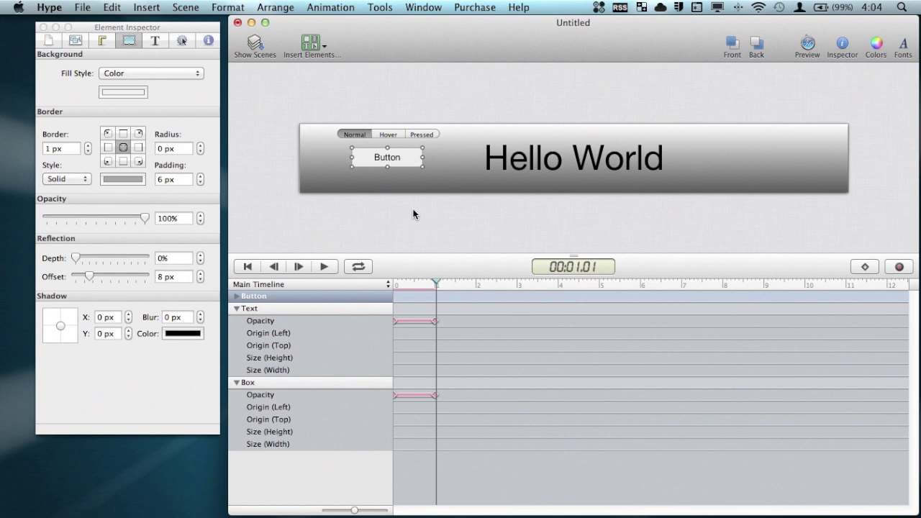
# Give the button's Hover state a gradient fill from Blueberry at top to Snow at bottom.
pyautogui.click(390, 136)
pyautogui.click(424, 135)
pyautogui.click(393, 136)
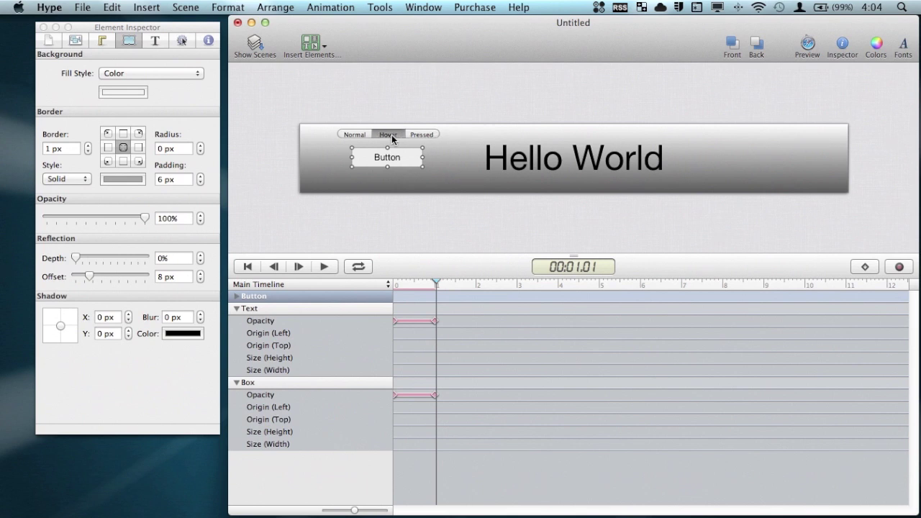
pyautogui.click(128, 42)
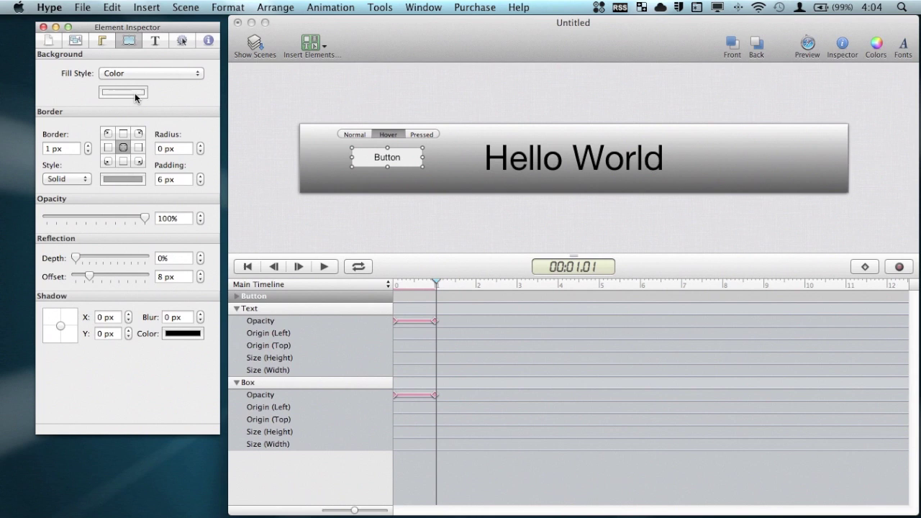
pyautogui.click(134, 72)
pyautogui.click(132, 84)
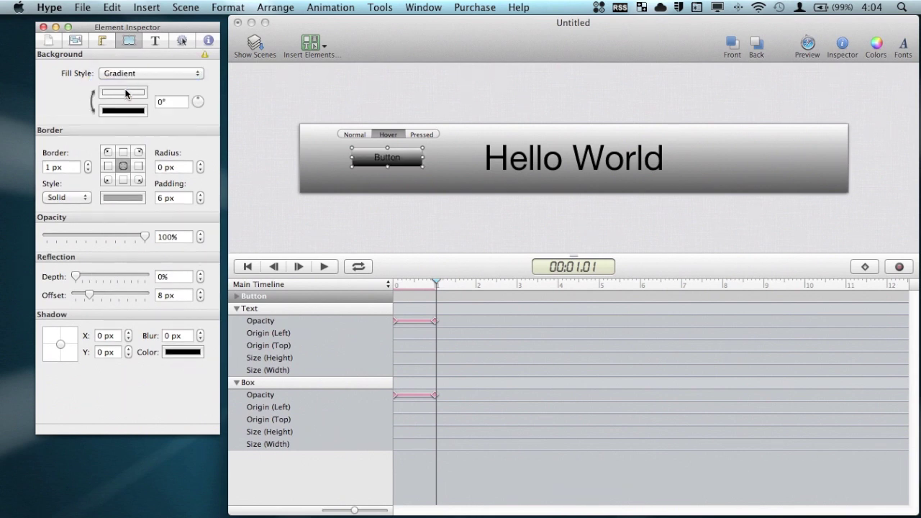
pyautogui.click(126, 94)
pyautogui.click(276, 249)
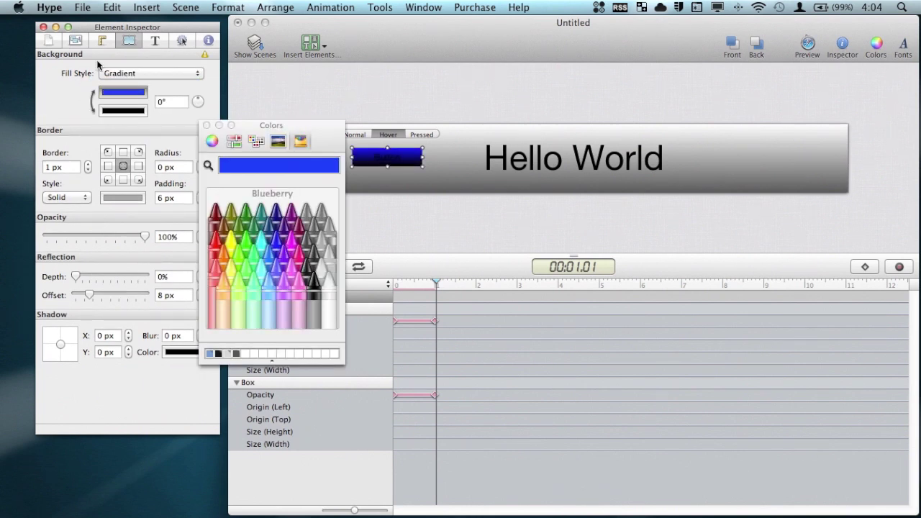
pyautogui.click(124, 110)
pyautogui.click(333, 321)
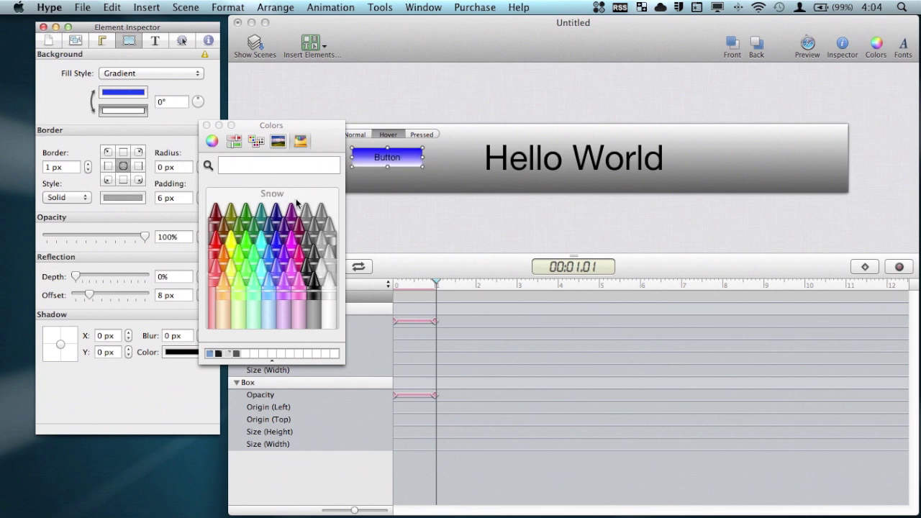
pyautogui.moveTo(293, 128); pyautogui.dragTo(128, 148)
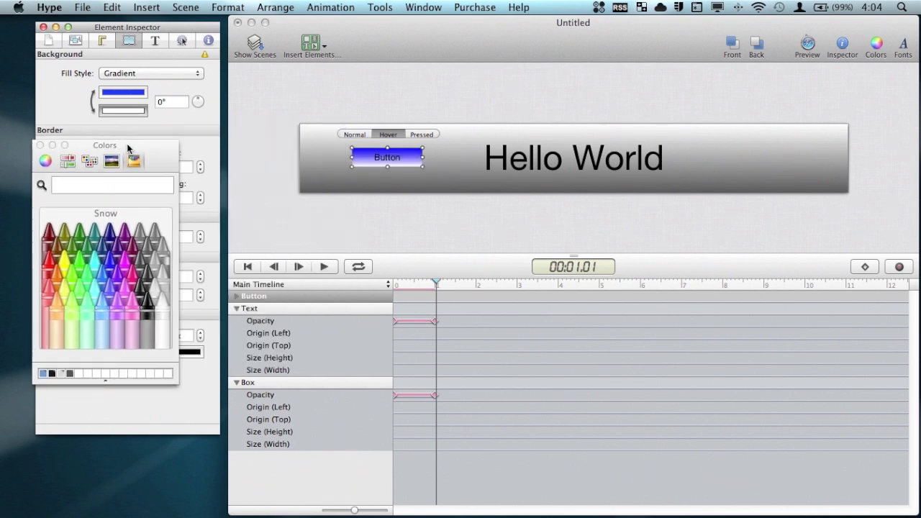
# Give the button's Pressed state a gradient fill with a Turquoise top colour.
pyautogui.click(416, 135)
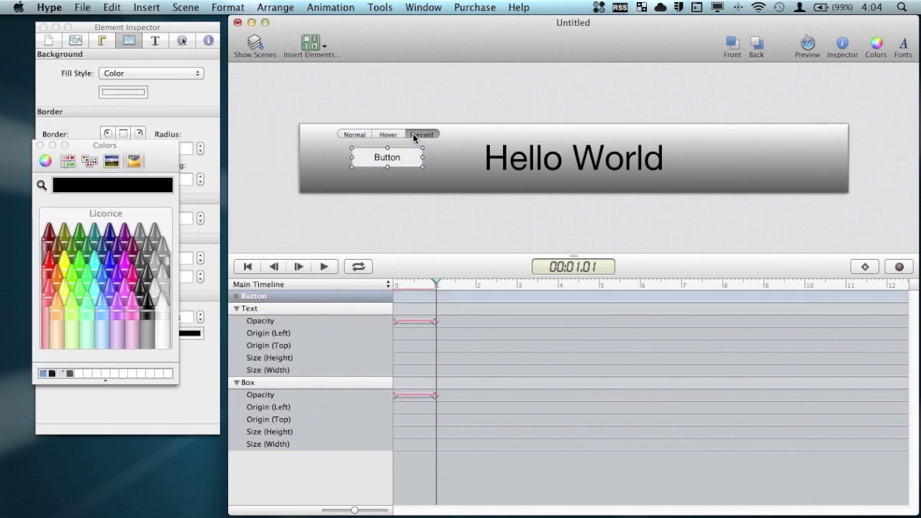
pyautogui.click(115, 73)
pyautogui.click(118, 85)
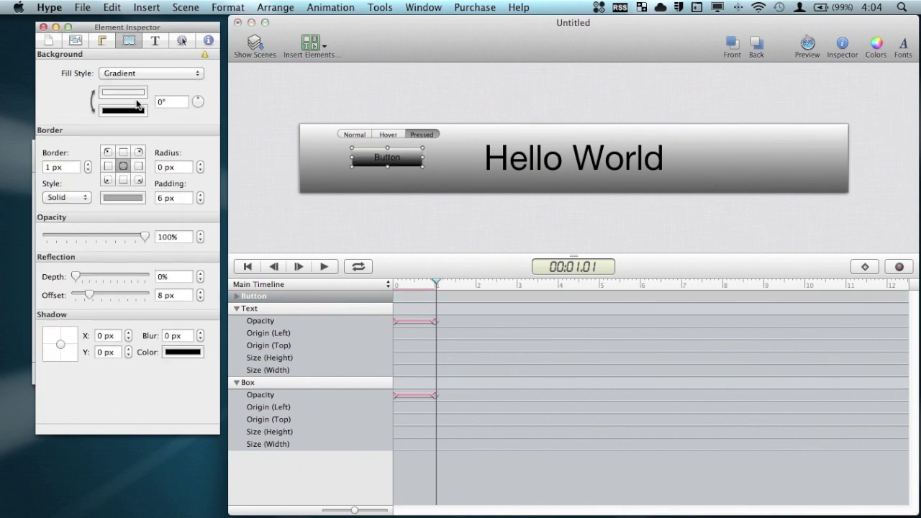
pyautogui.click(130, 91)
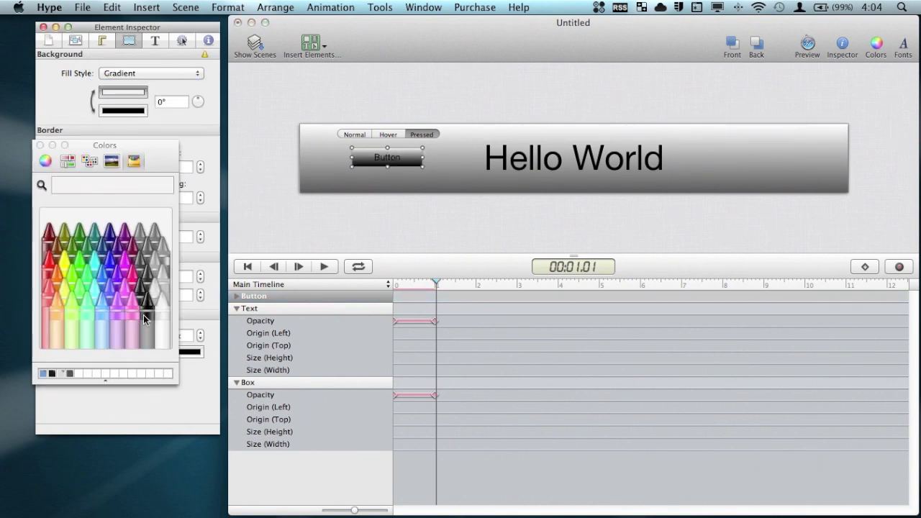
pyautogui.click(96, 259)
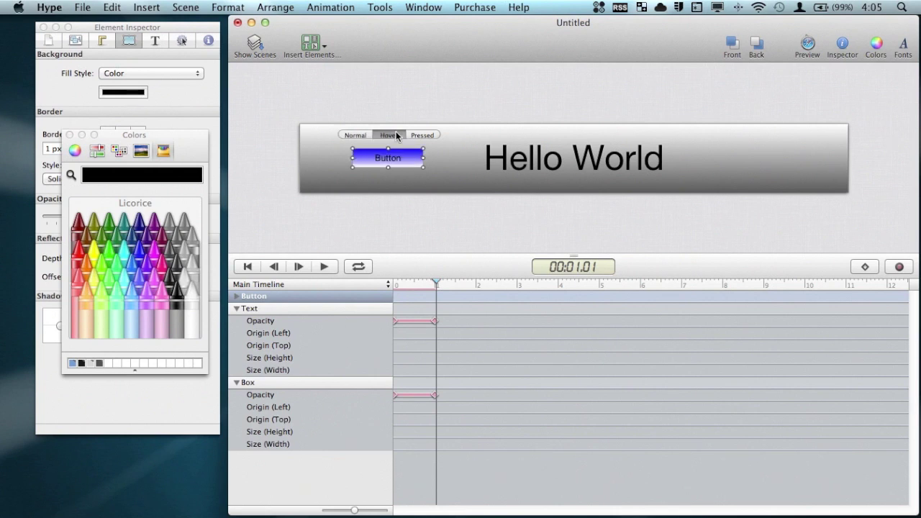
# Check the Normal, Hover and Pressed looks and nudge the button left onto the guide.
pyautogui.click(422, 136)
pyautogui.click(389, 135)
pyautogui.click(358, 137)
pyautogui.click(378, 216)
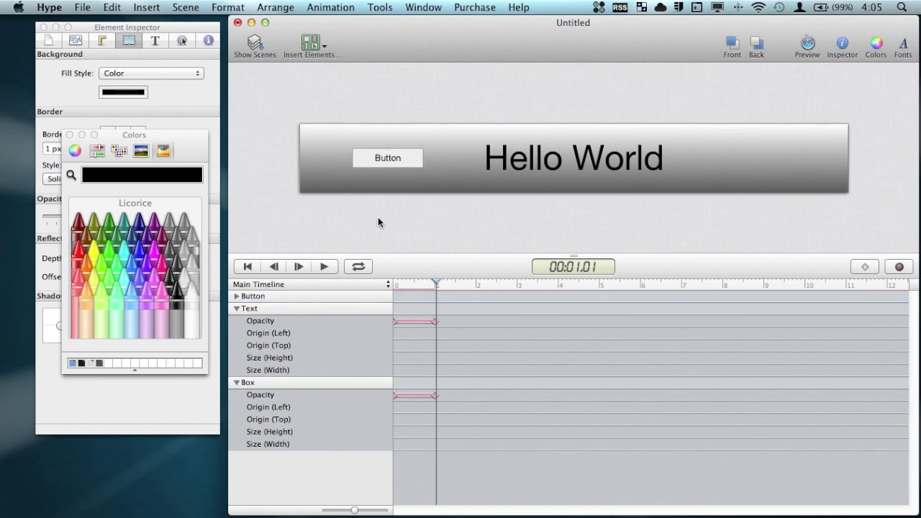
pyautogui.moveTo(376, 168); pyautogui.dragTo(369, 166)
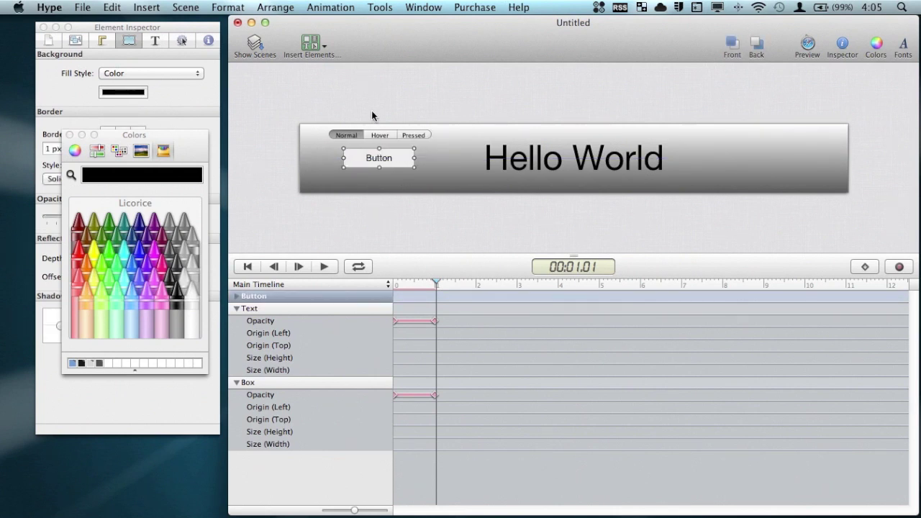
pyautogui.click(380, 137)
pyautogui.click(412, 137)
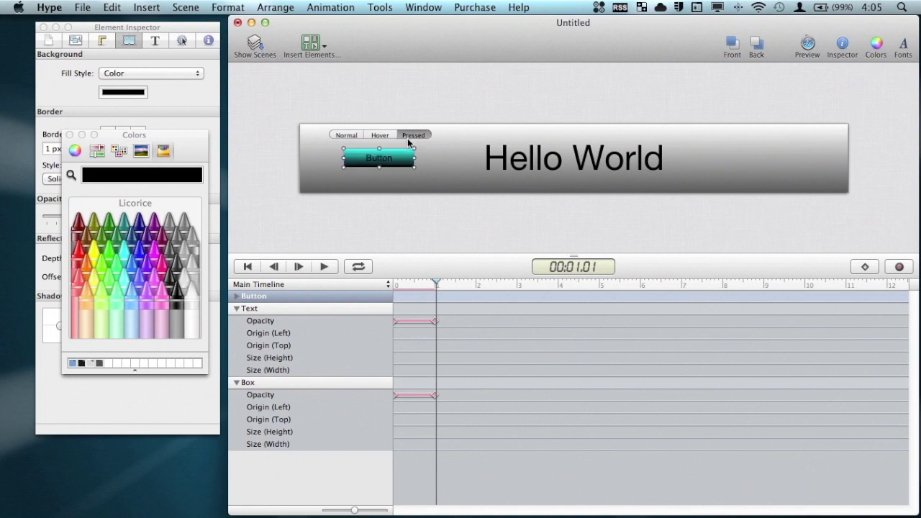
pyautogui.click(362, 216)
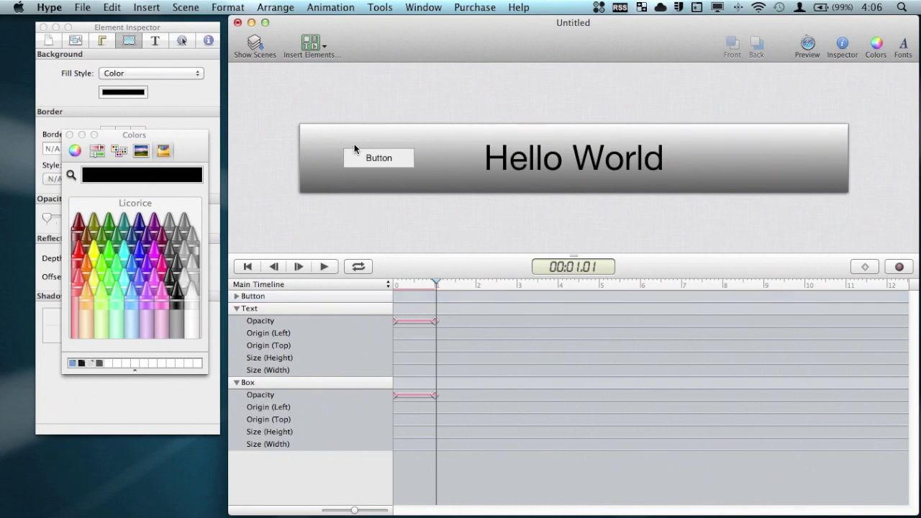
pyautogui.moveTo(360, 154); pyautogui.dragTo(358, 155)
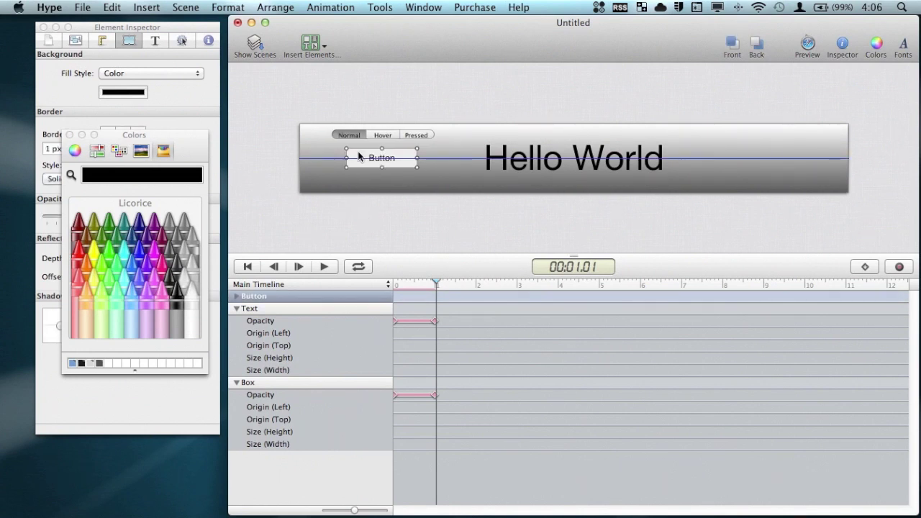
pyautogui.click(70, 135)
pyautogui.click(181, 41)
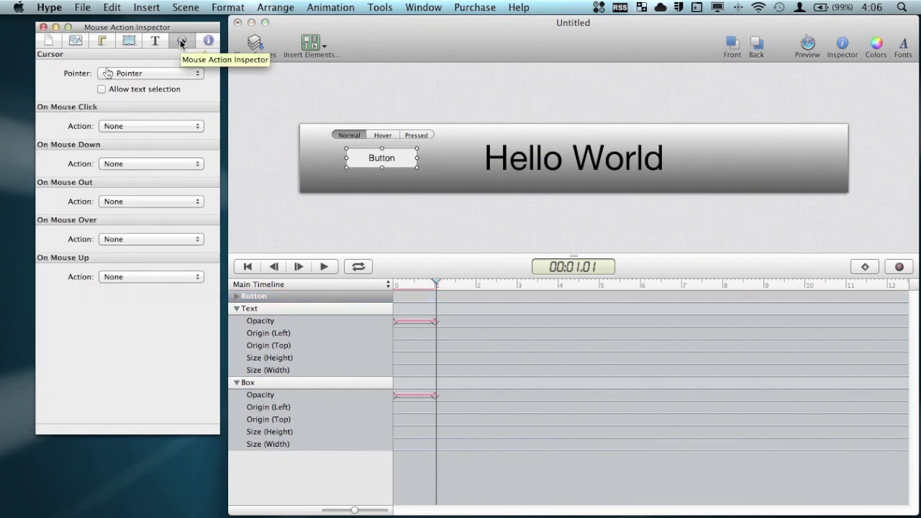
pyautogui.click(141, 126)
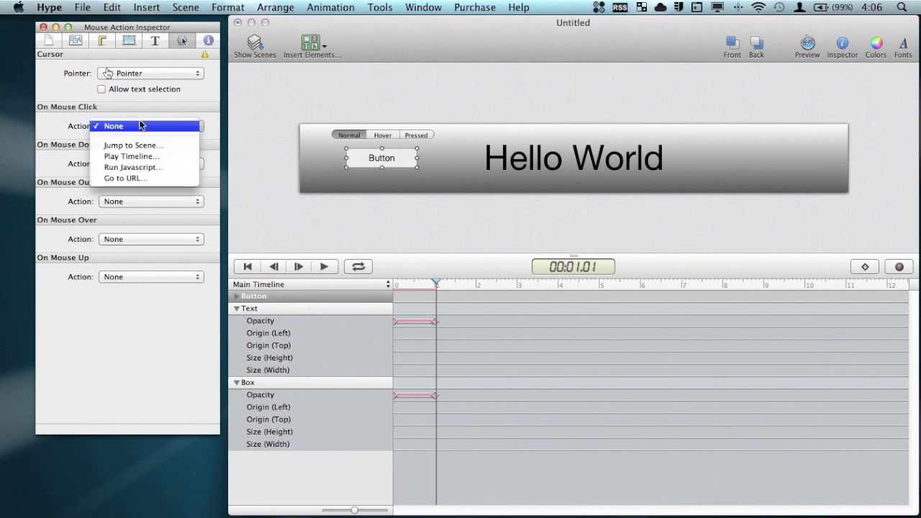
pyautogui.click(127, 177)
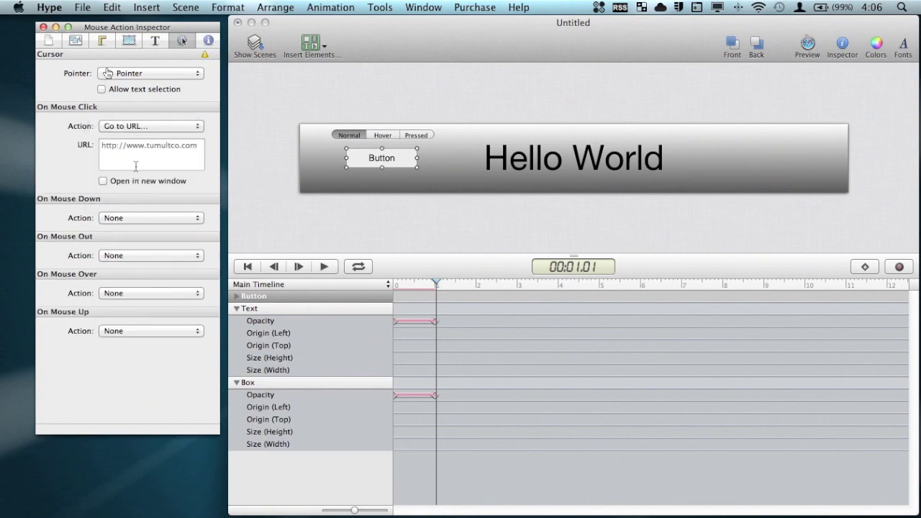
pyautogui.click(143, 153)
pyautogui.write('h')
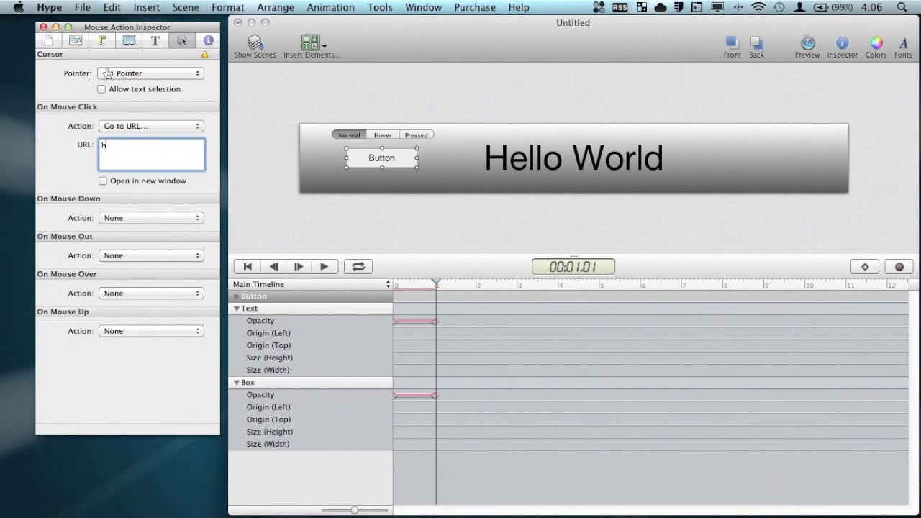
pyautogui.write('ttp://apple.com')
pyautogui.press('Return')
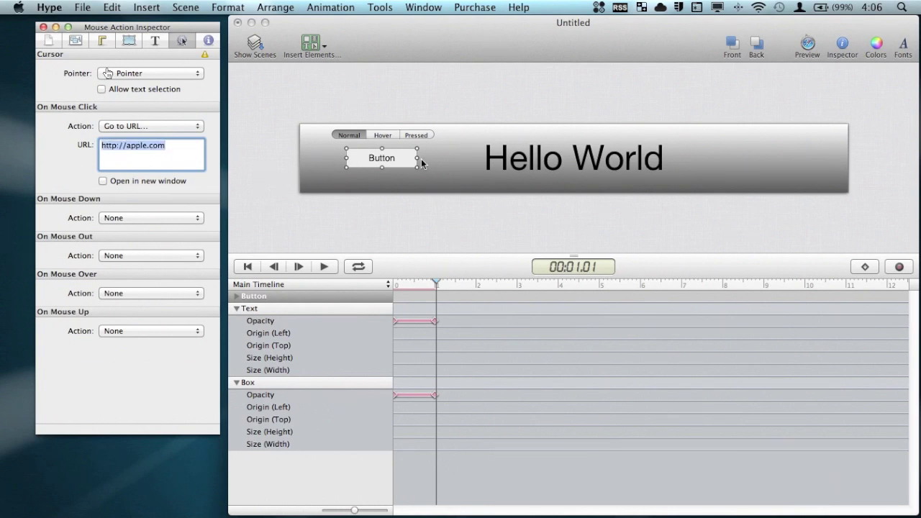
# Relabel the button 'Apple Website' and preview the banner in the browser.
pyautogui.doubleClick(382, 158)
pyautogui.write('Apple Website')
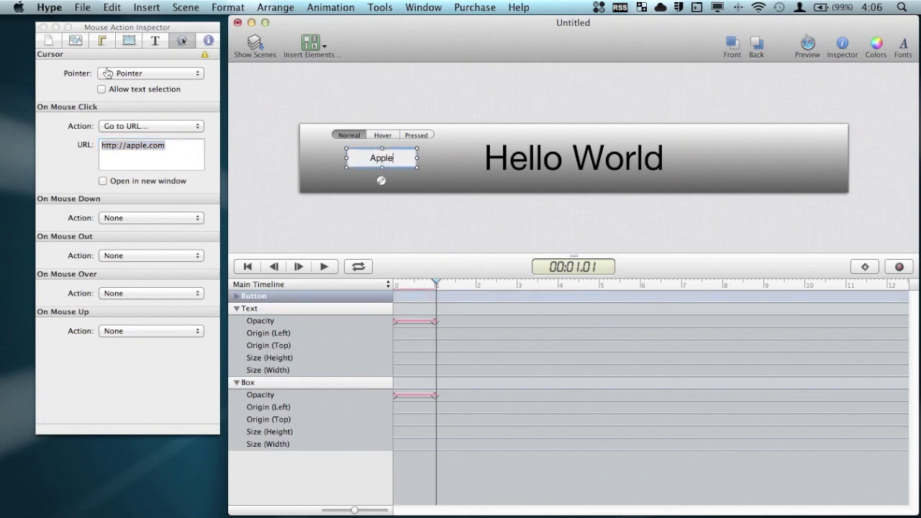
pyautogui.click(387, 227)
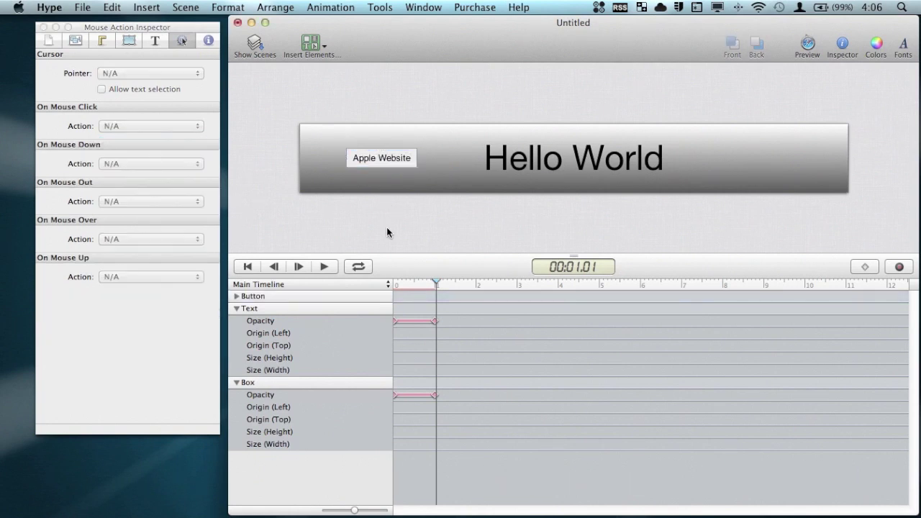
pyautogui.click(808, 45)
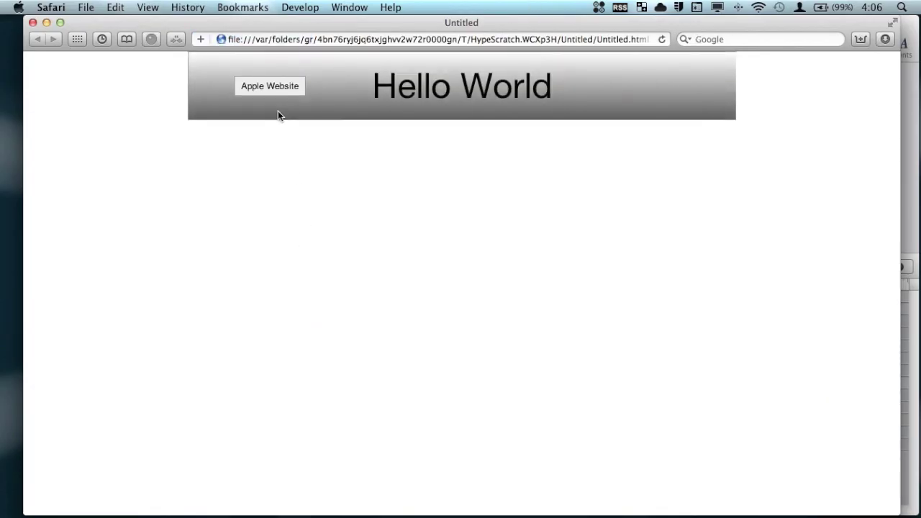
# Click Apple Website to load apple.com, then swipe back to the banner preview.
pyautogui.click(275, 93)
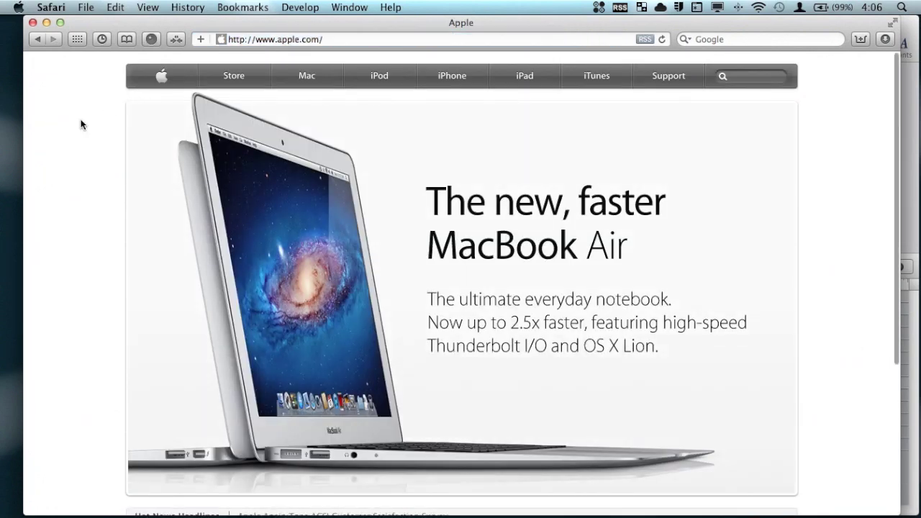
pyautogui.hscroll(-5, 82, 123)
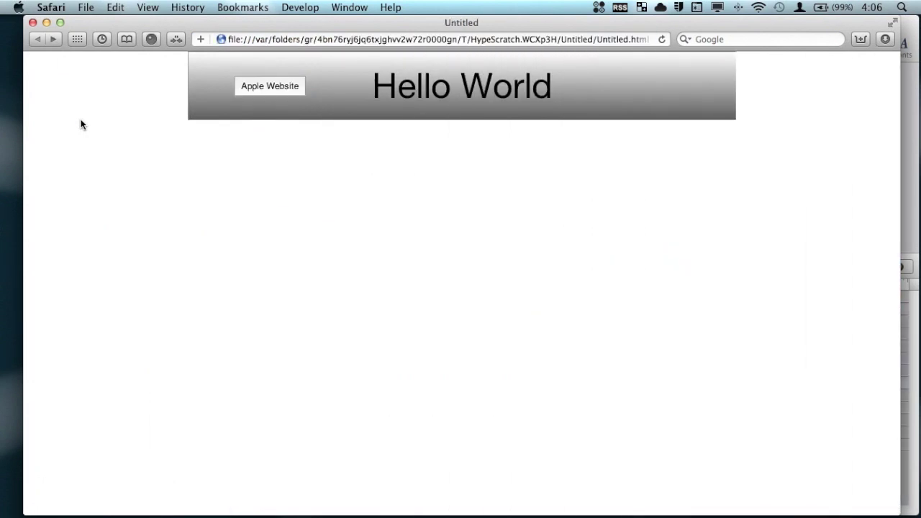
# Back in Hype, confirm the Apple Website button still uses the Go to URL action.
pyautogui.click(32, 23)
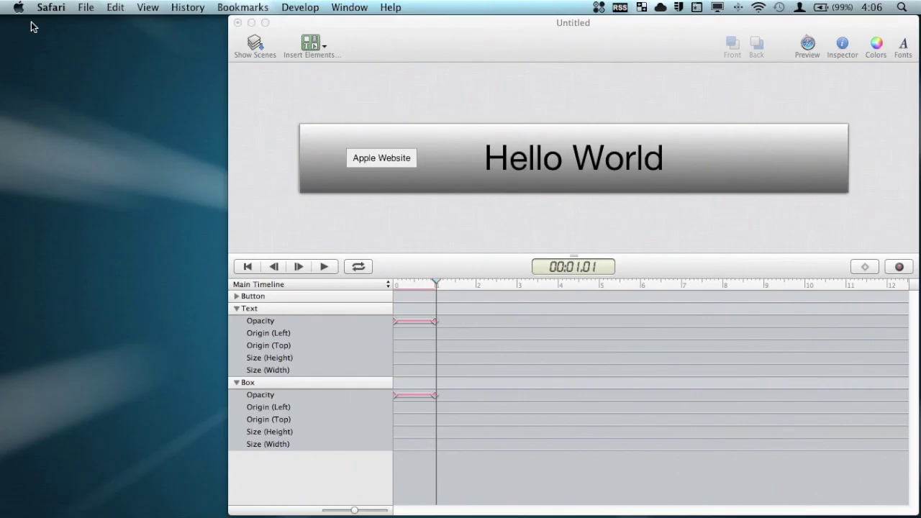
pyautogui.click(374, 157)
pyautogui.click(381, 155)
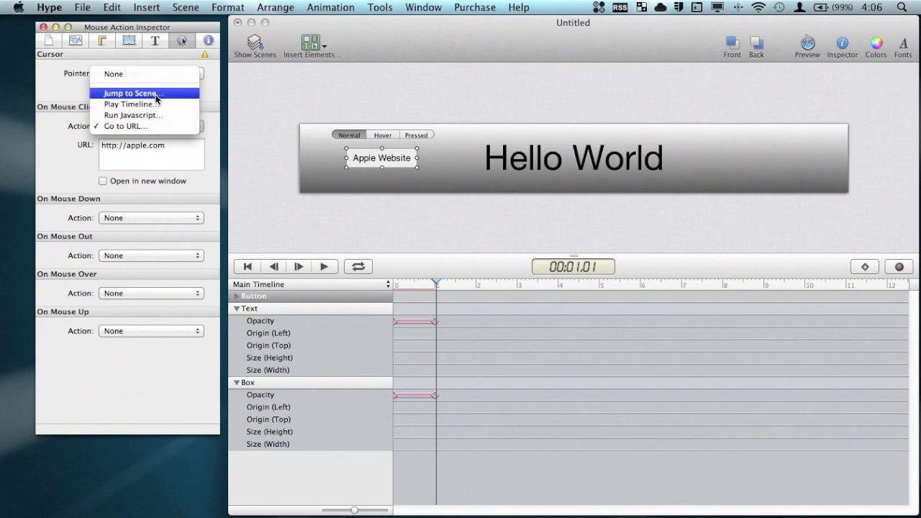
pyautogui.click(405, 244)
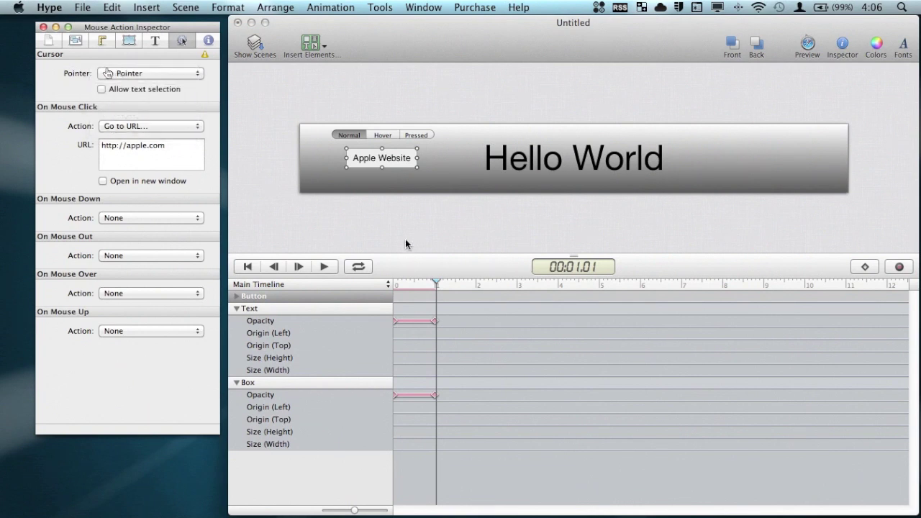
pyautogui.click(267, 154)
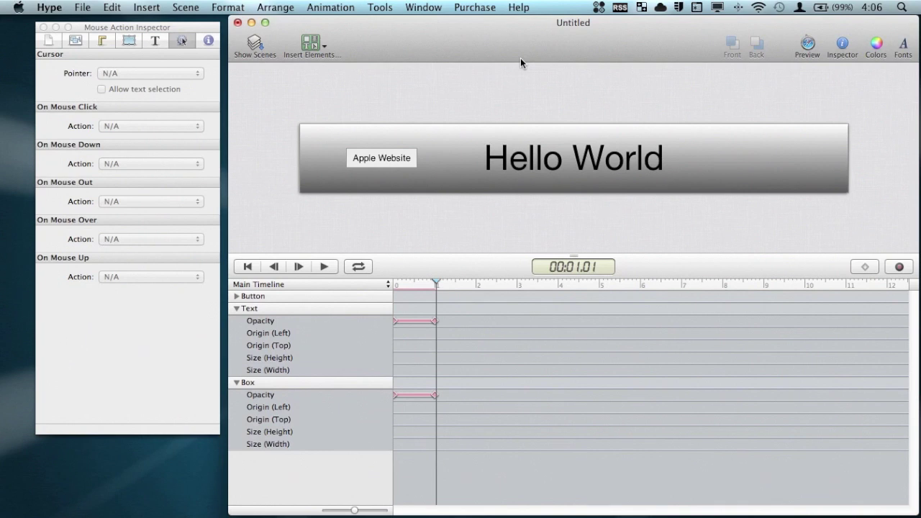
# Drag the Hello World text 5 pixels lower in the banner.
pyautogui.click(537, 167)
pyautogui.moveTo(536, 167); pyautogui.dragTo(536, 172)
pyautogui.click(521, 91)
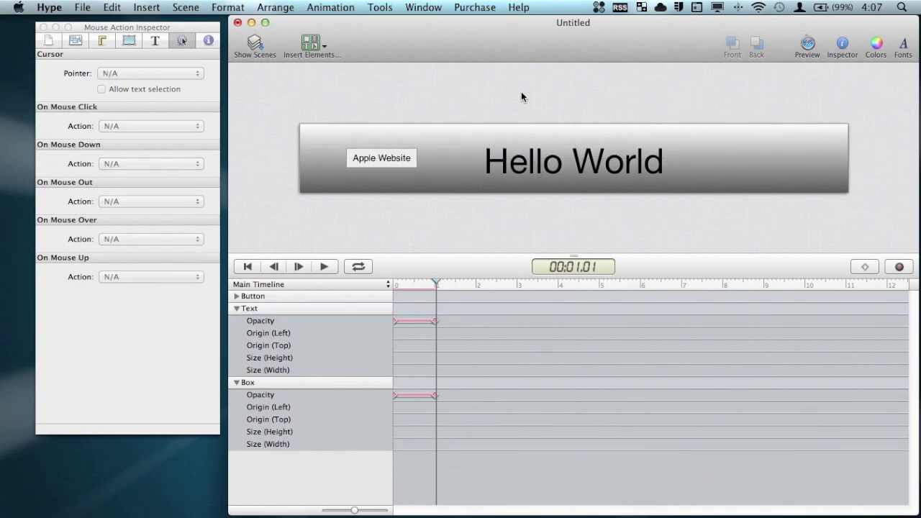